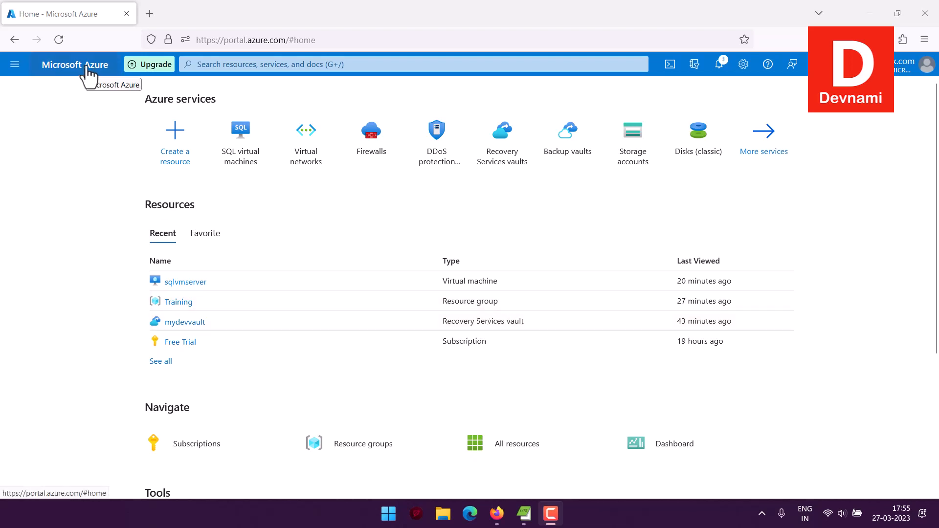
Step: Open the SQL virtual machines list from the Databases category of all services
click(15, 64)
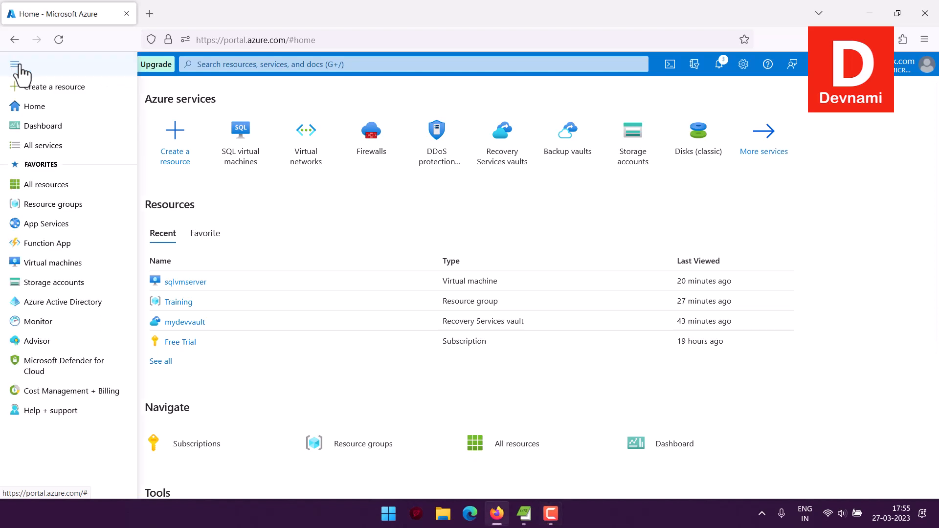
click(43, 146)
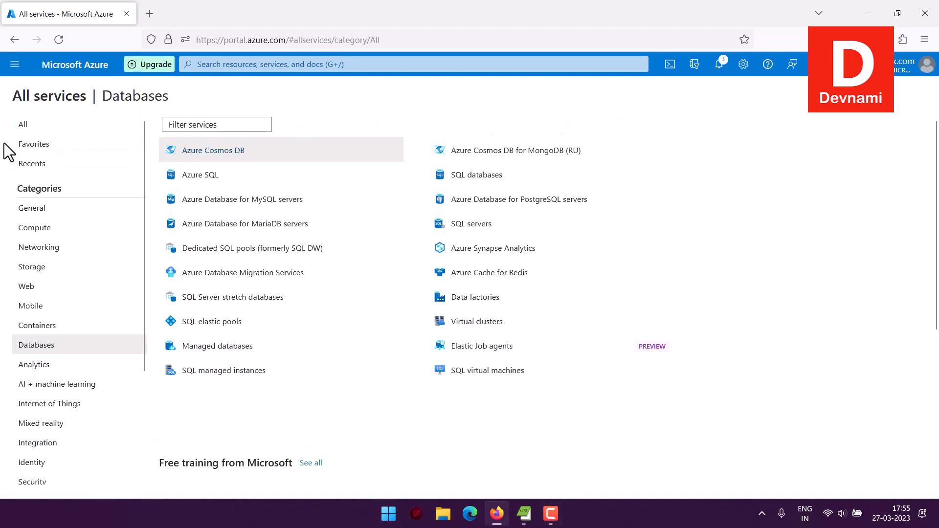
click(71, 346)
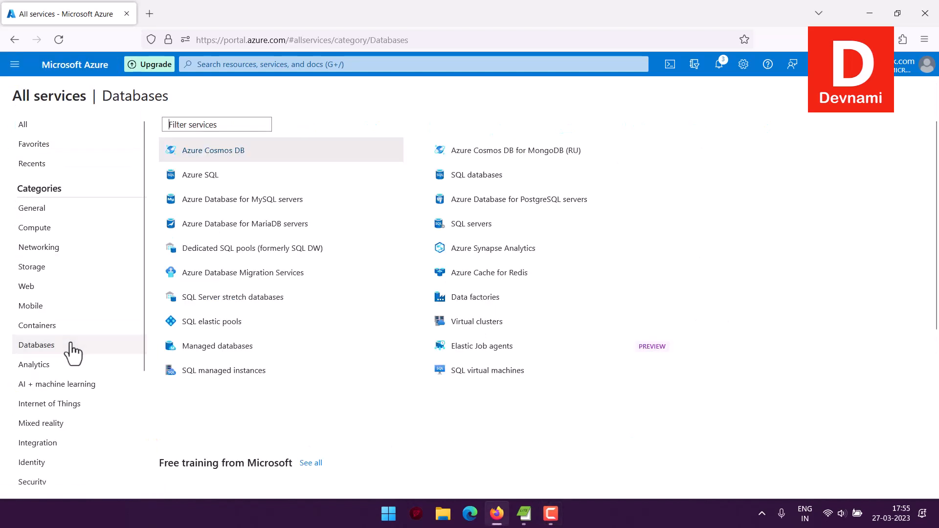
click(476, 372)
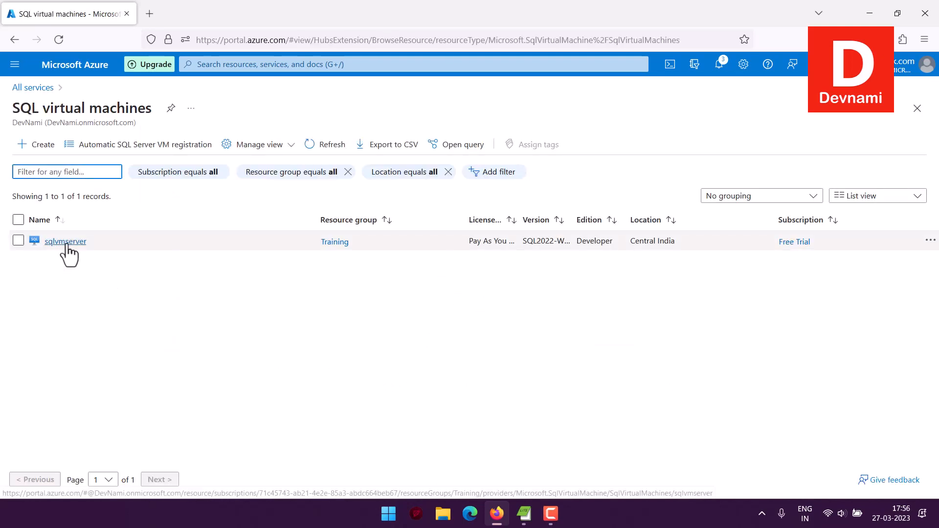
Step: Start creating a SQL virtual machine with the image Free SQL Server License: SQL Server 2022 Developer on Windows Server 2022
mouse_move(66, 243)
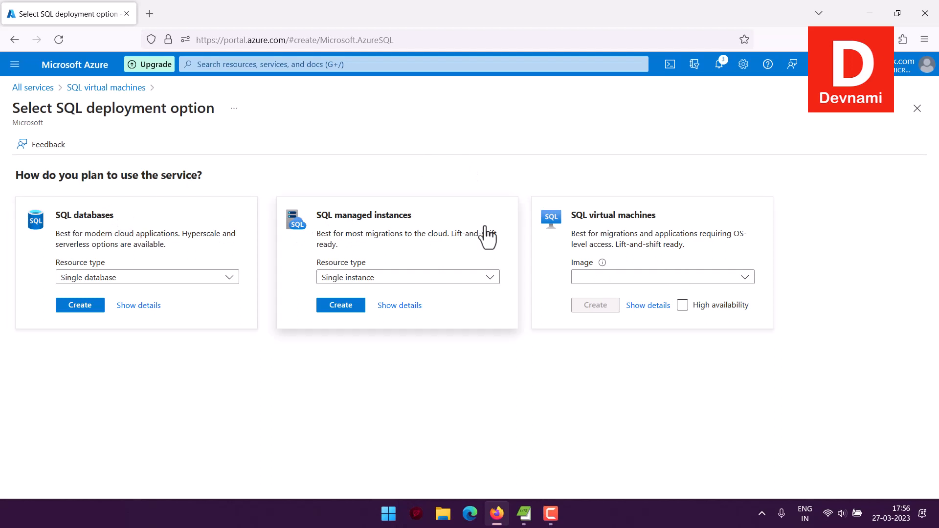
click(625, 226)
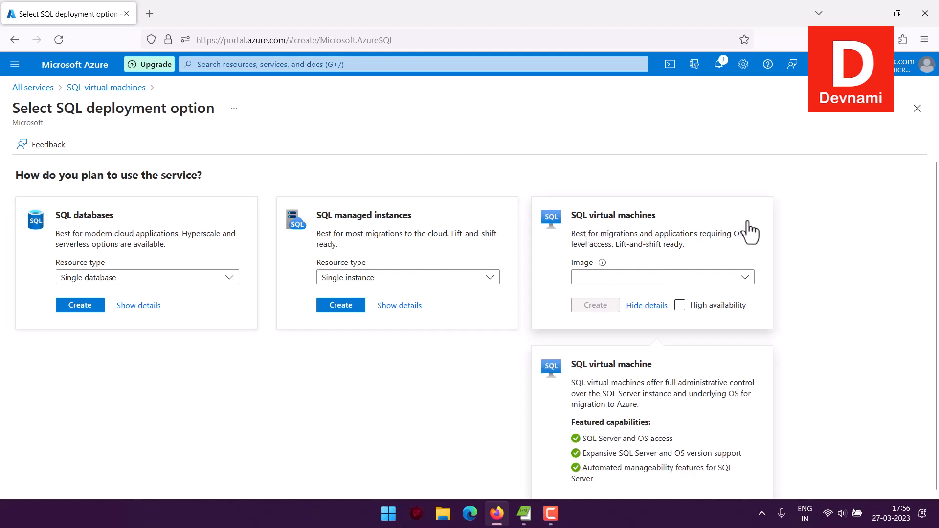
click(620, 277)
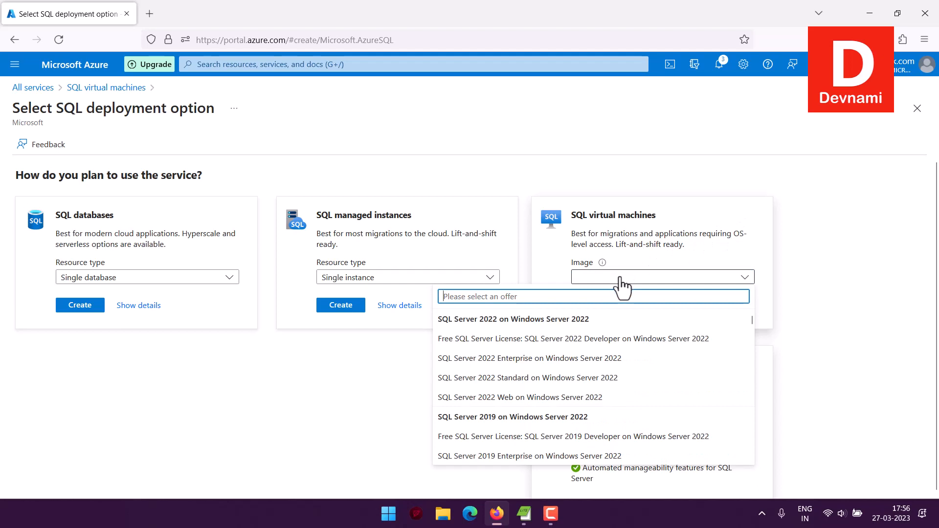
click(490, 342)
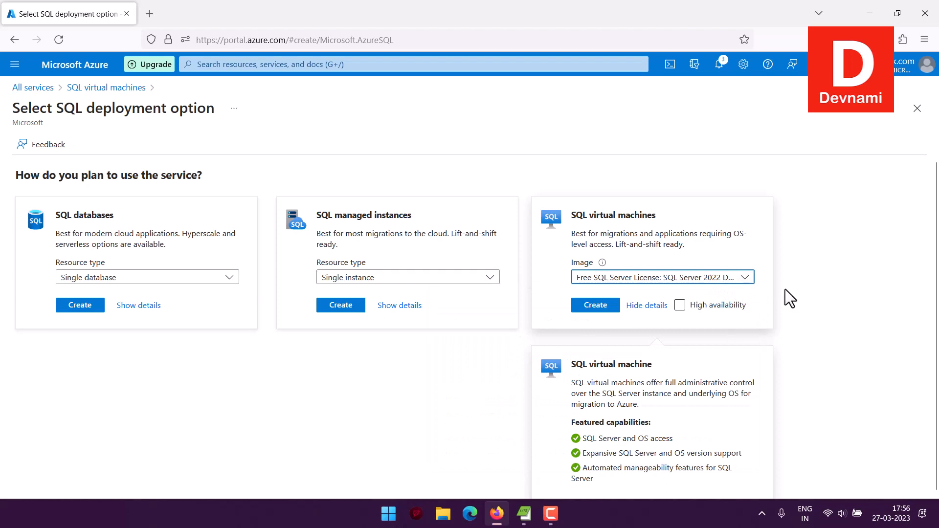
click(592, 307)
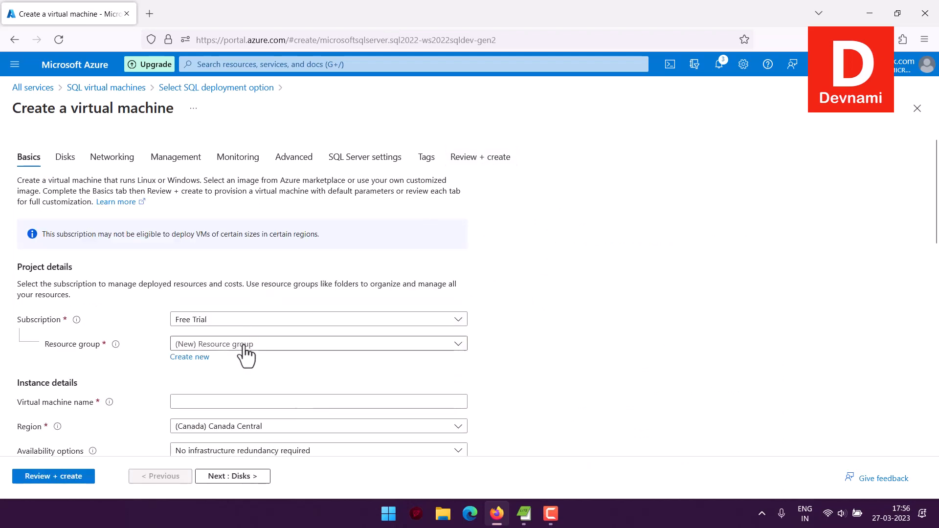
Step: Assign the new virtual machine to the Training resource group and name it vmsqlinst
click(247, 345)
click(160, 387)
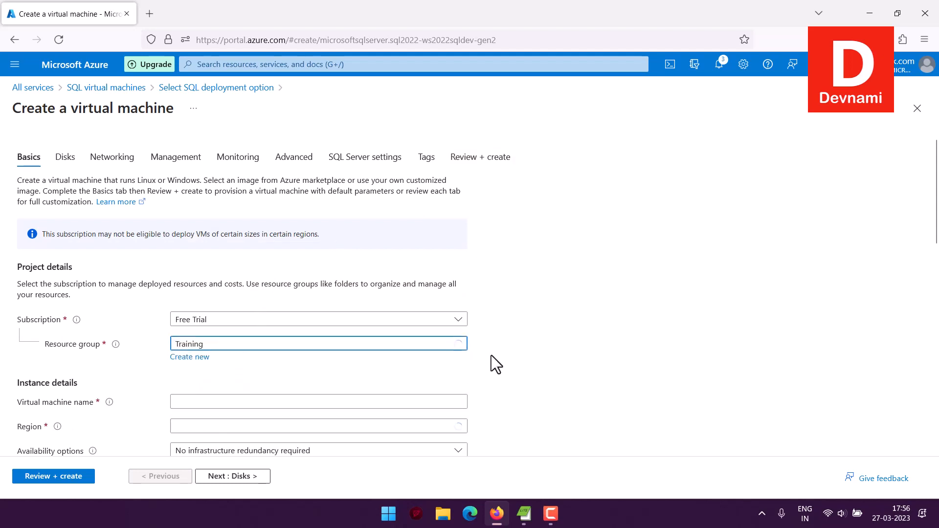
scroll(491, 360, down, 2)
click(192, 338)
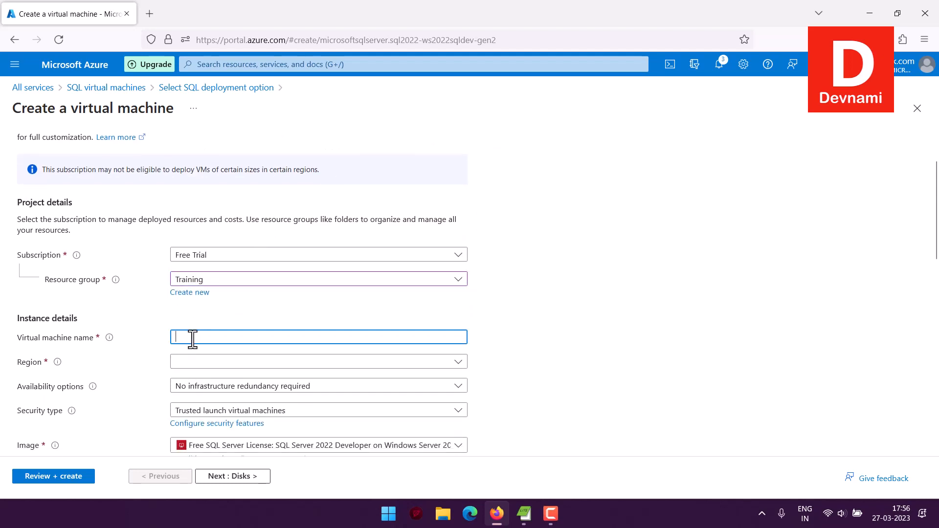
text(vmsqlinst)
Step: Set the virtual machine's region to (US) East US
click(187, 364)
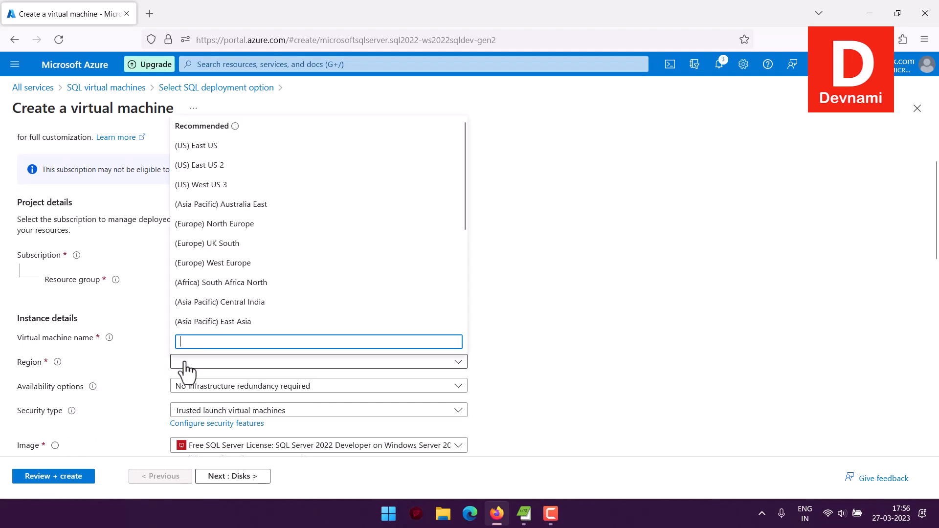
click(213, 145)
scroll(142, 284, down, 3)
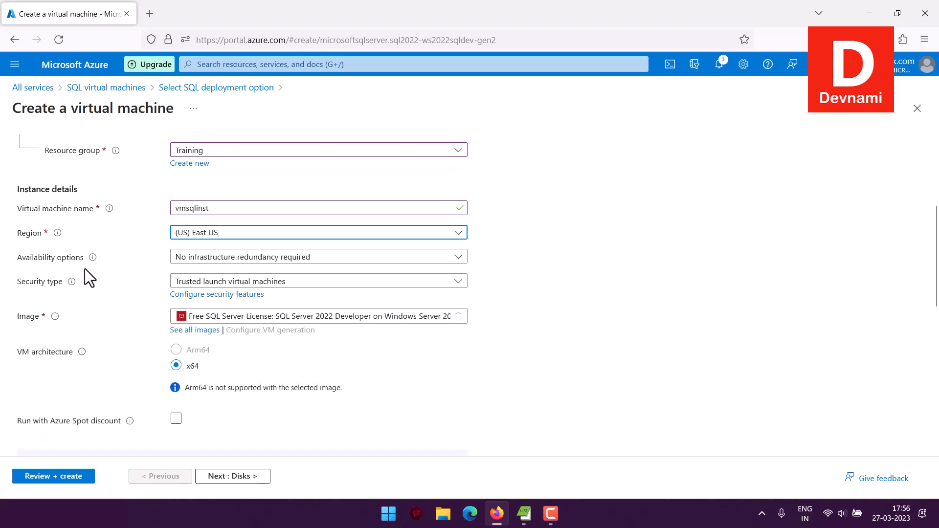
scroll(137, 256, up, 1)
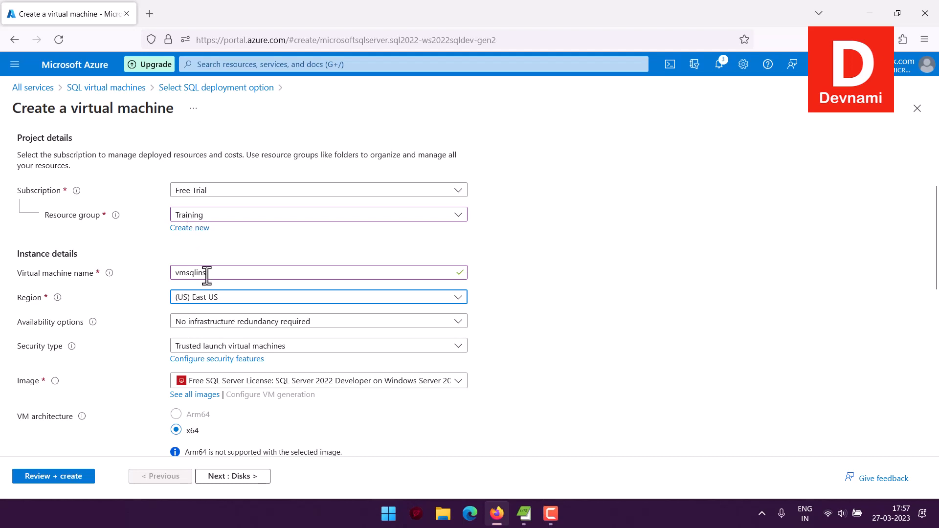
text(t)
Step: Place the virtual machine in availability zone Zone 1 and set its security type to Standard
click(202, 323)
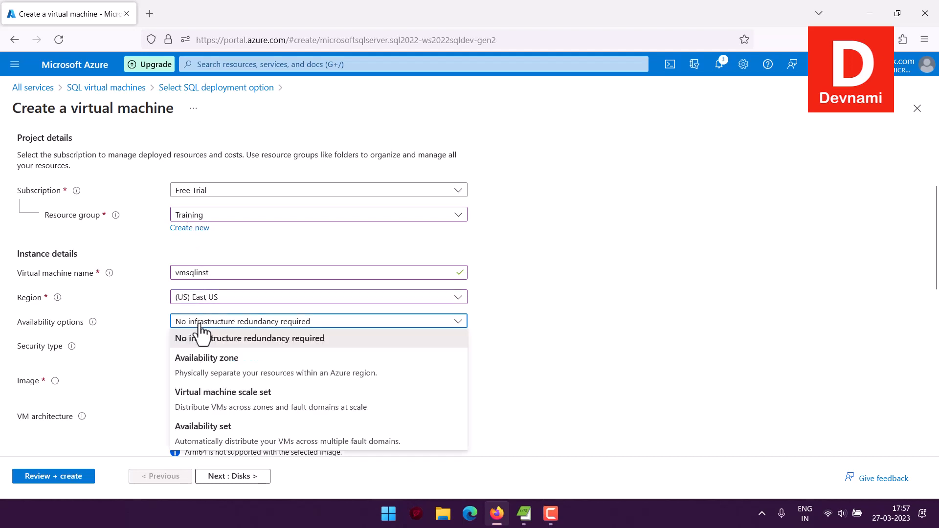
click(200, 363)
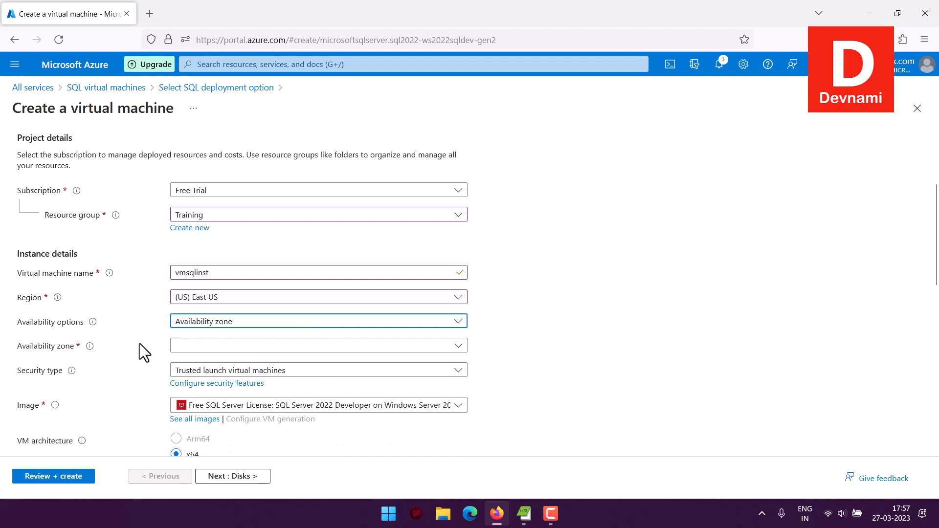
click(186, 347)
click(191, 367)
scroll(147, 330, down, 1)
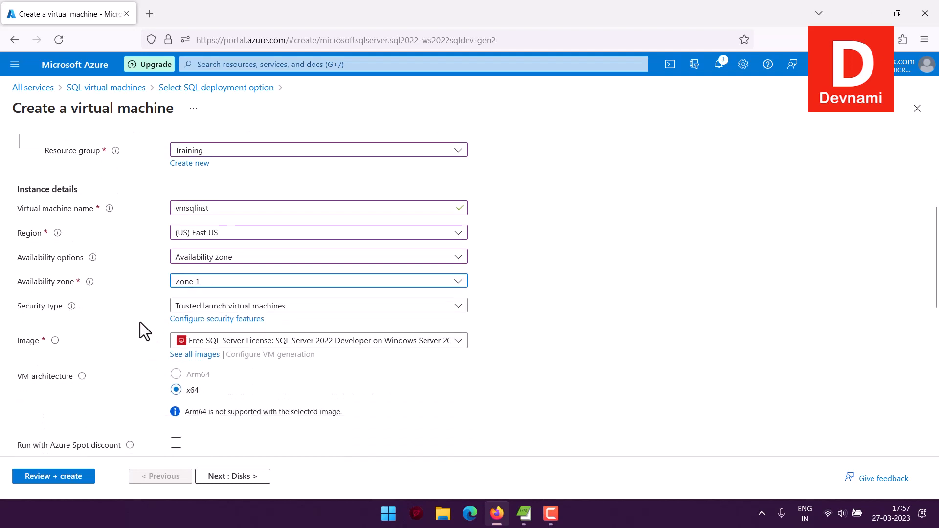
click(199, 306)
click(193, 327)
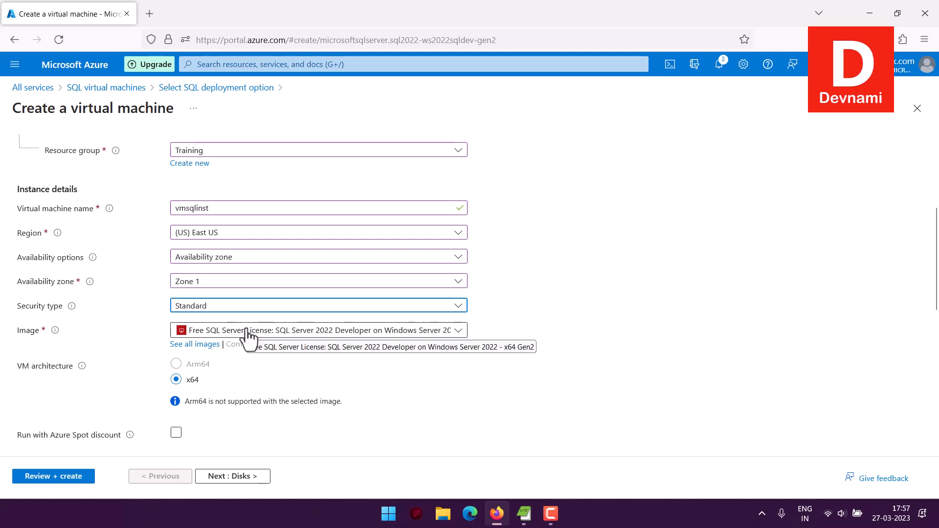
Step: Examine the sizes offered for the virtual machine
scroll(472, 323, down, 5)
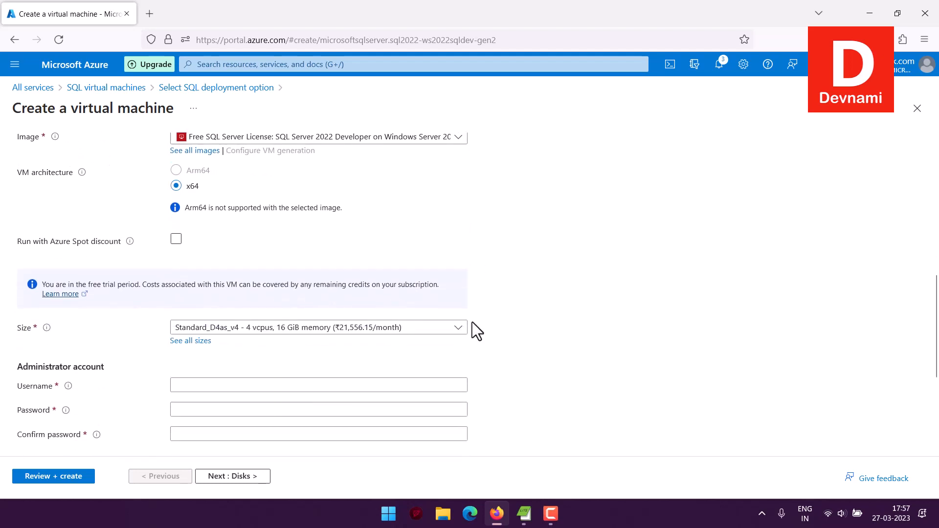
click(284, 265)
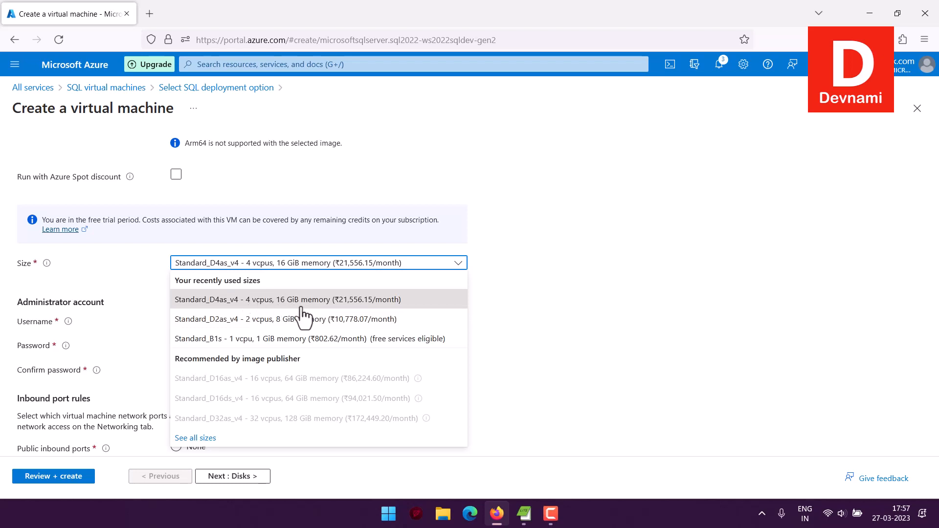
click(506, 288)
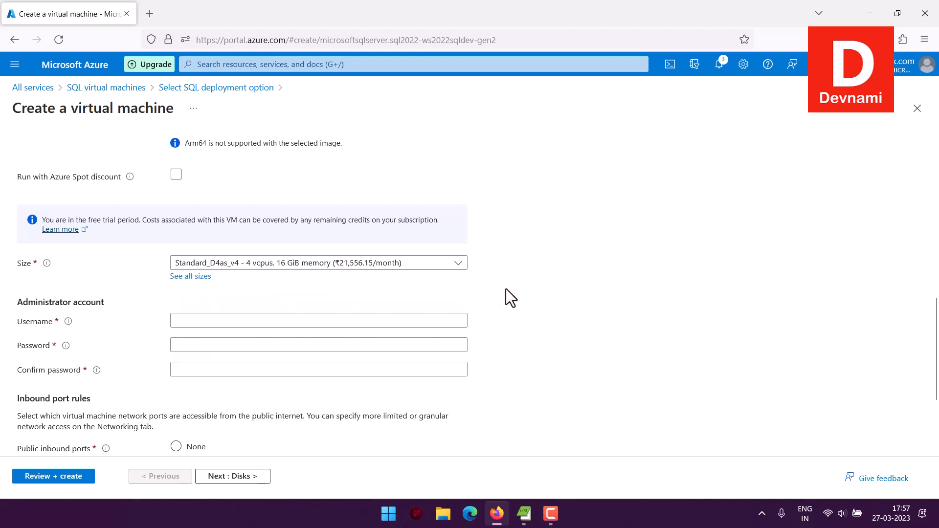
Step: Fill in the administrator account with the username, the password and the password confirmation
scroll(504, 290, down, 2)
click(202, 256)
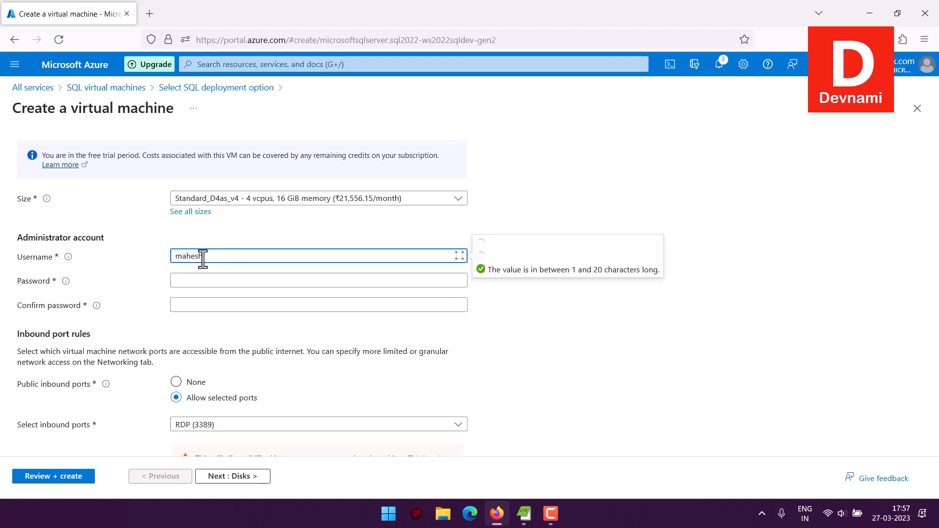
click(845, 512)
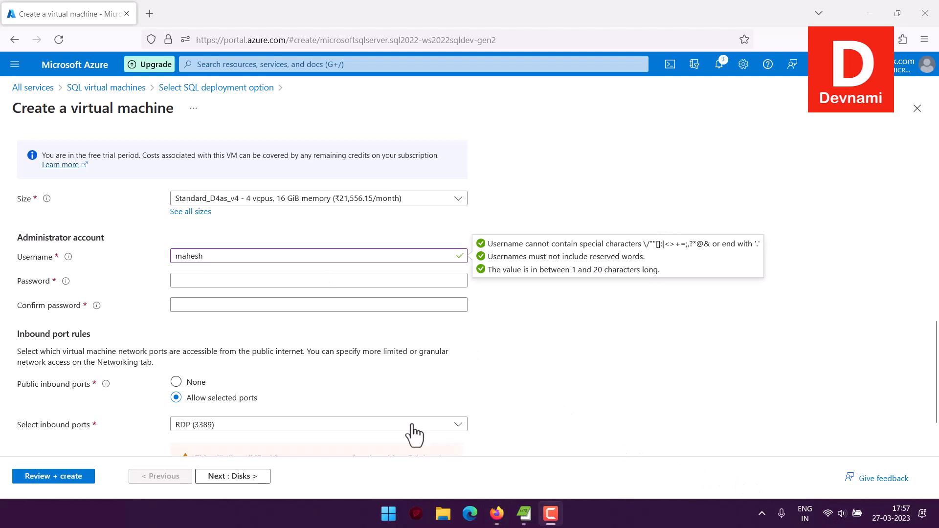
click(204, 280)
key(ctrl+v)
click(186, 306)
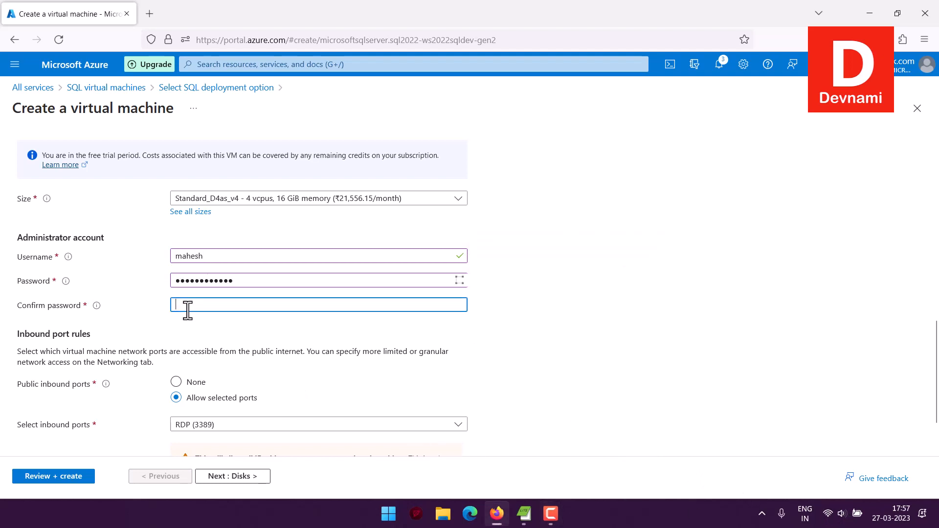
key(ctrl+v)
Step: Add HTTP (80) and HTTPS (443) to the selected public inbound ports alongside RDP (3389)
scroll(158, 328, down, 2)
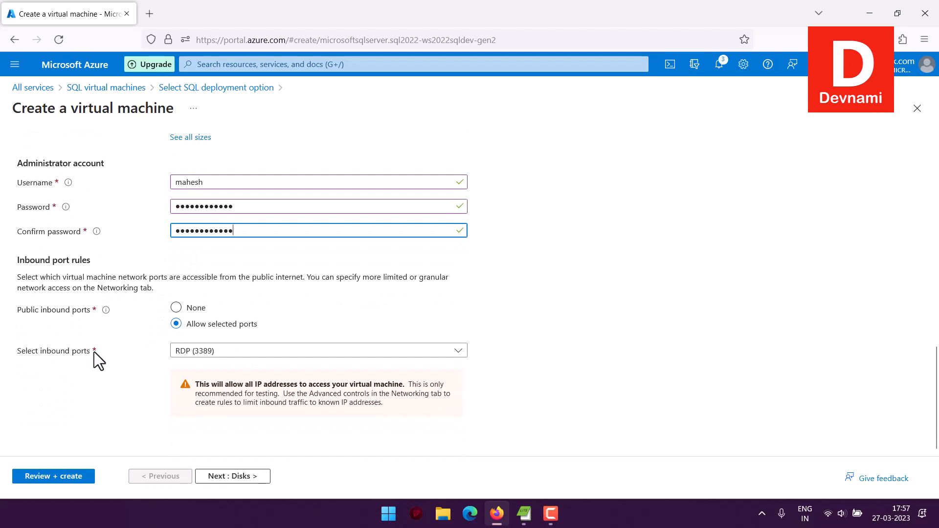
click(196, 352)
click(181, 368)
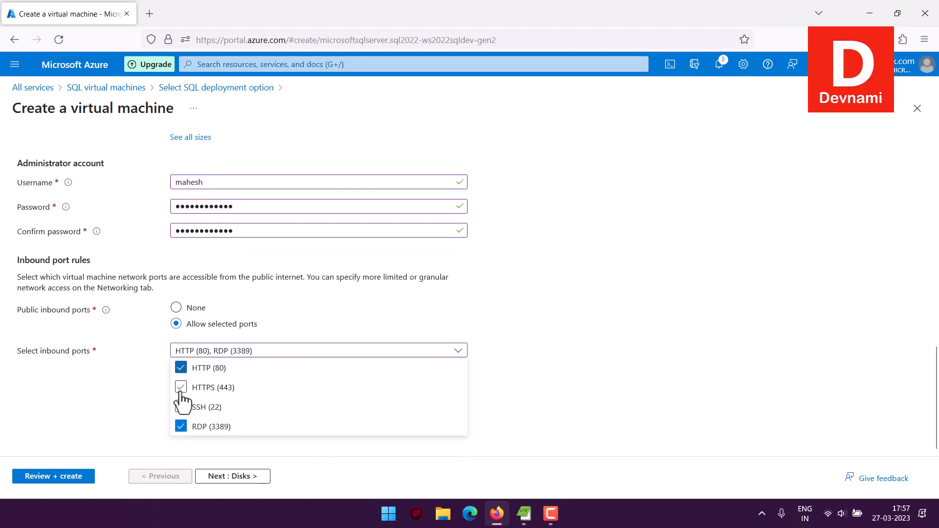
click(181, 387)
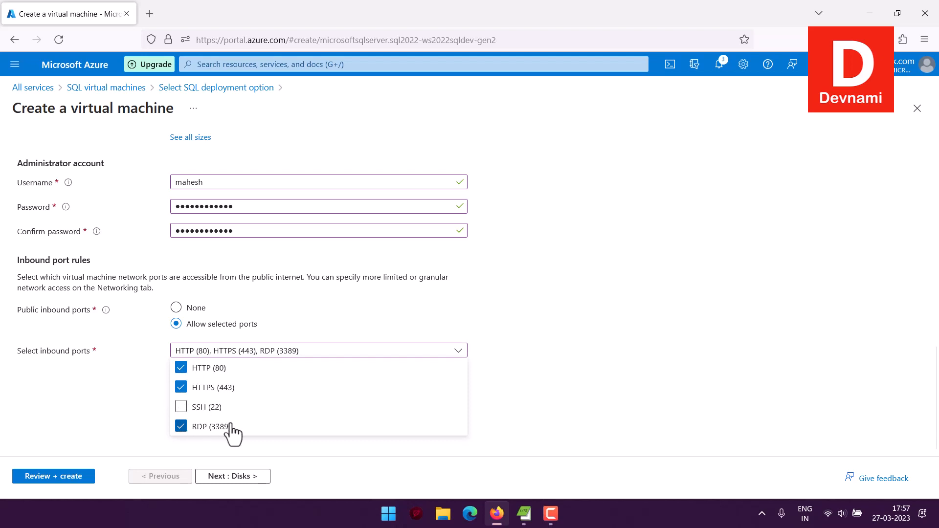
click(54, 347)
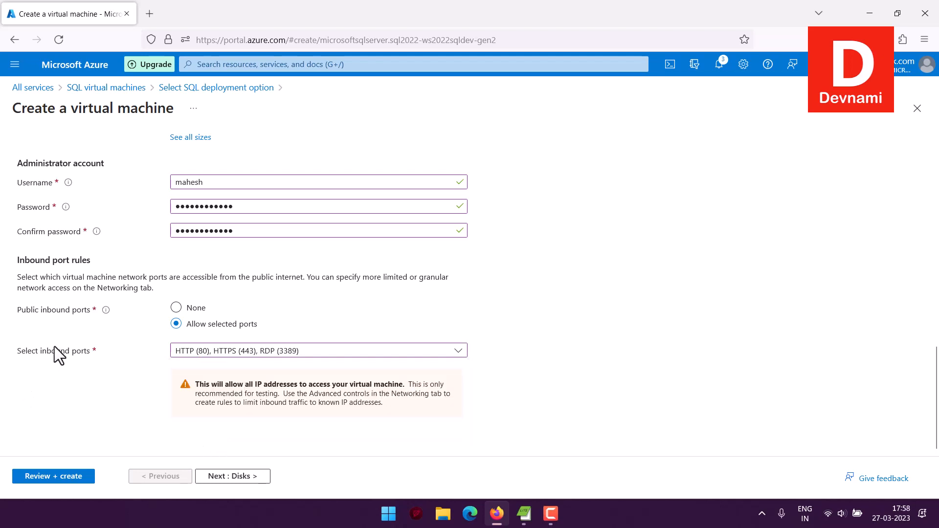
Step: Proceed to the disk settings and set the OS disk type to Standard HDD with locally-redundant storage
click(242, 477)
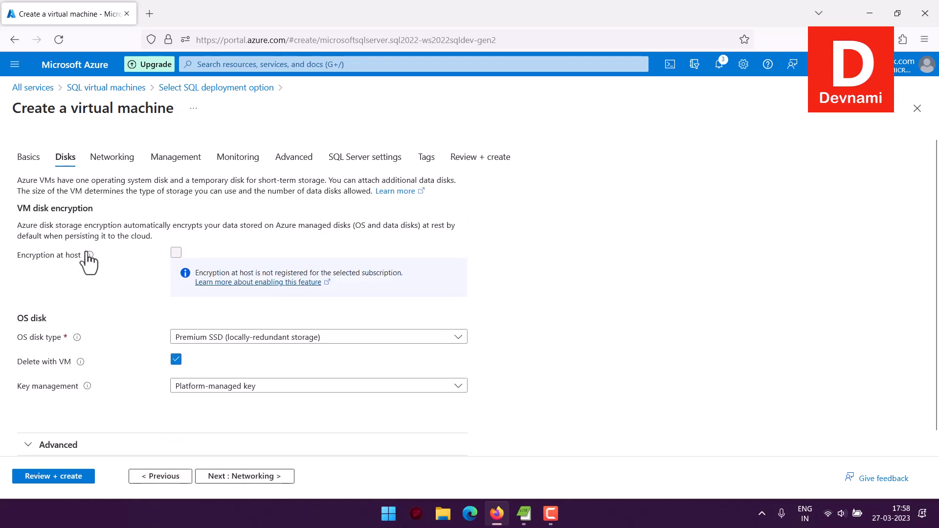
scroll(98, 267, down, 1)
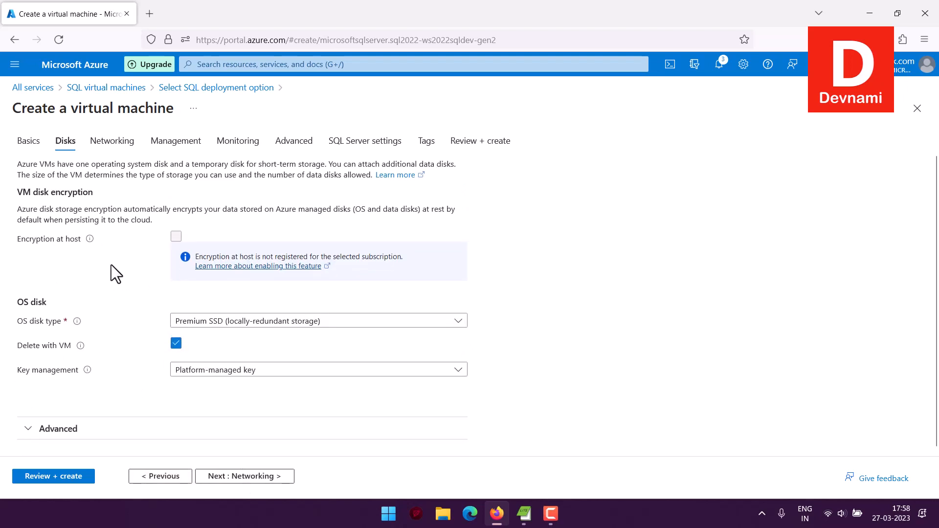
click(216, 320)
scroll(262, 235, down, 1)
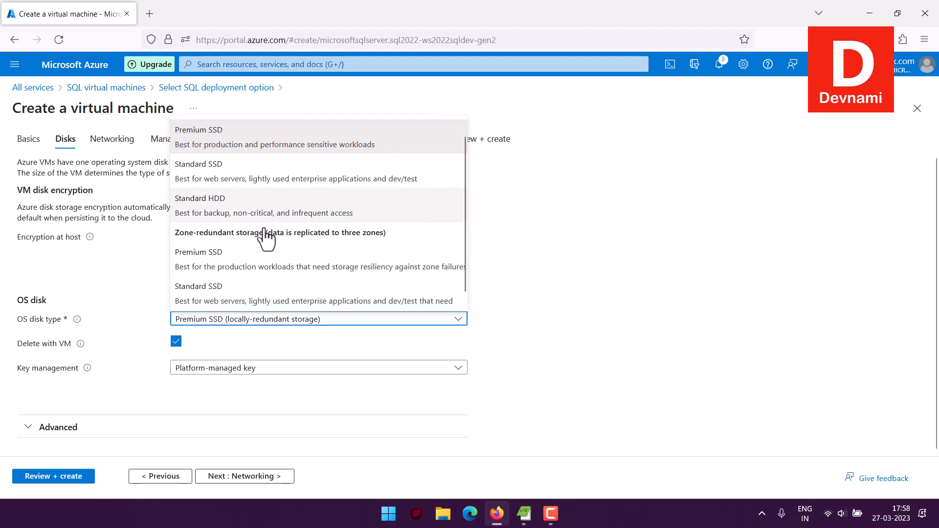
scroll(263, 228, up, 1)
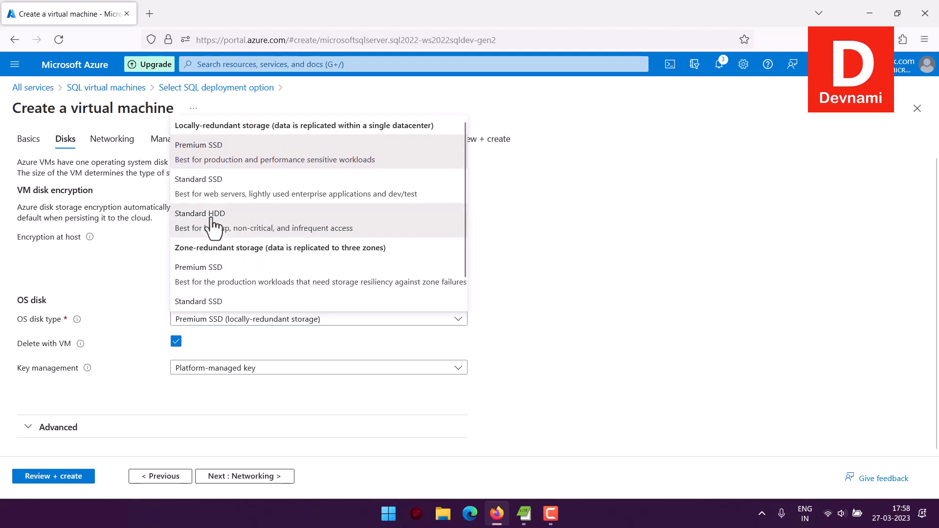
click(247, 224)
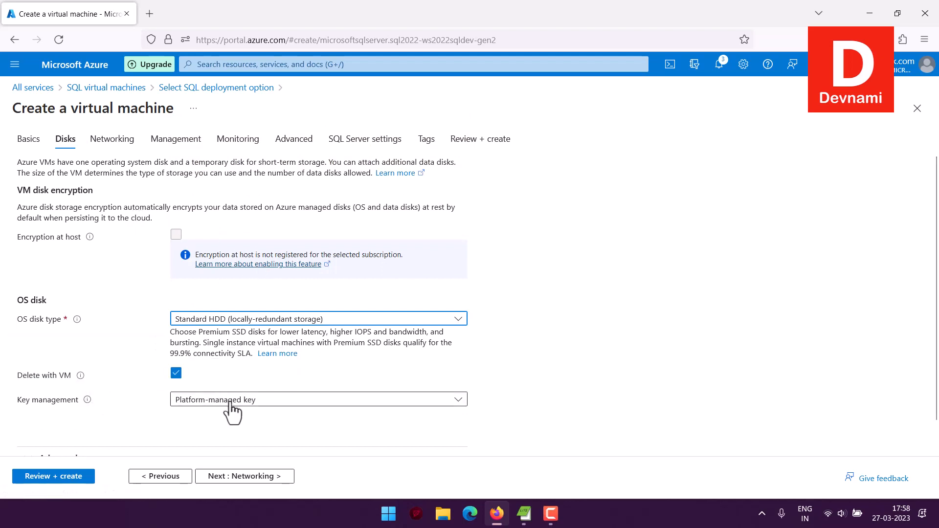
Step: Proceed to the networking settings and enable deletion of the public IP and NIC when the VM is deleted
click(276, 474)
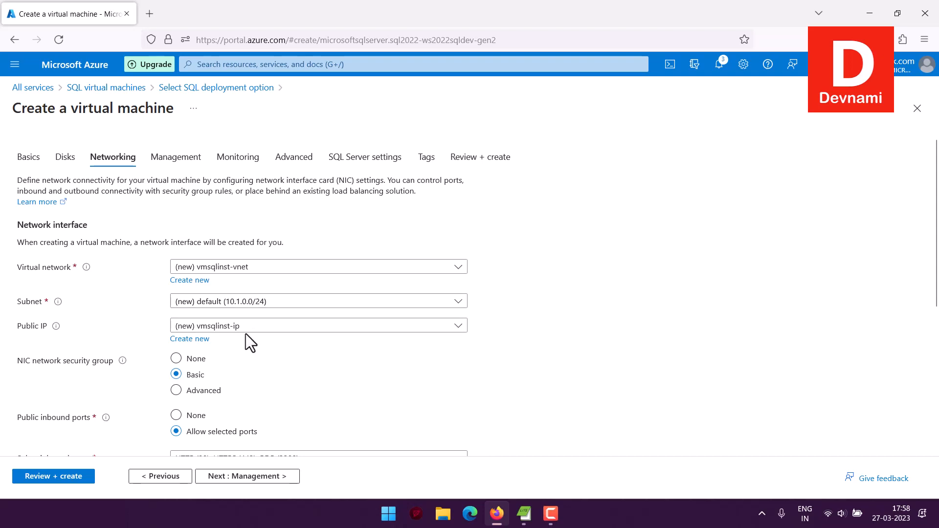
scroll(139, 304, down, 2)
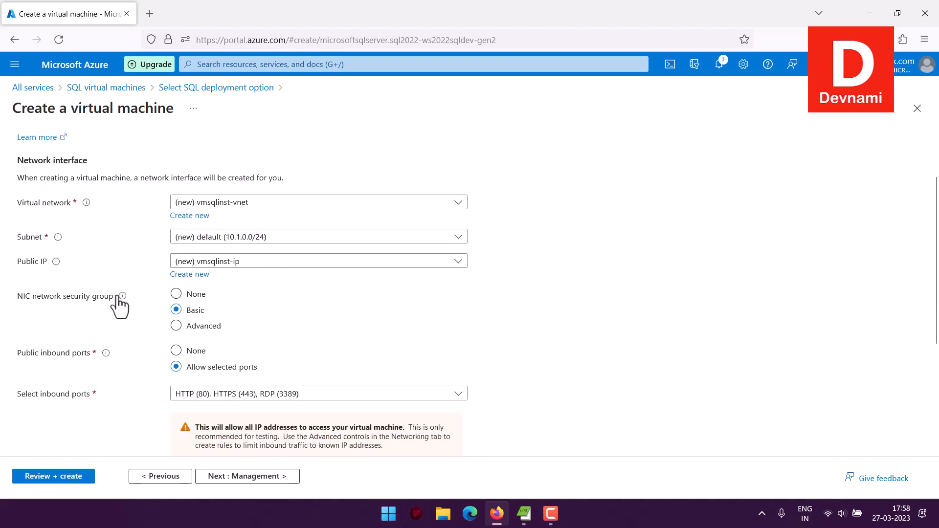
scroll(220, 358, down, 3)
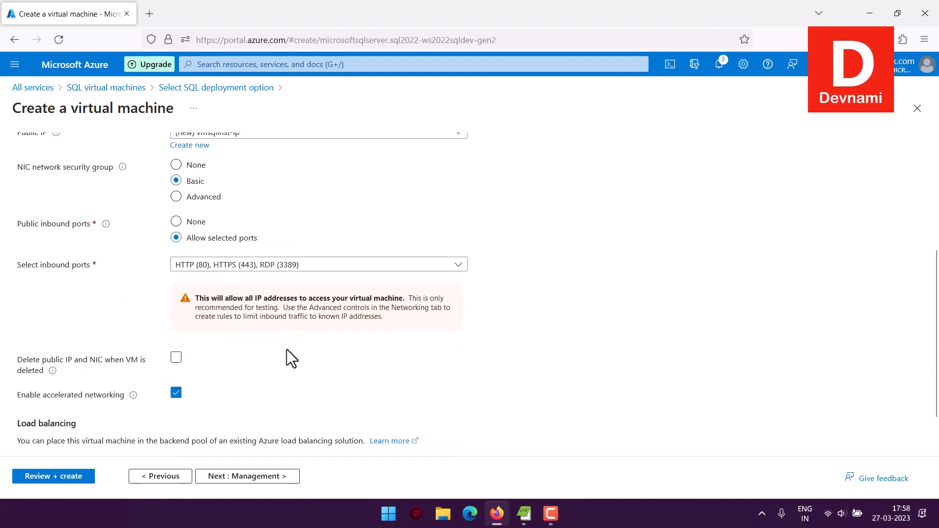
scroll(233, 334, down, 1)
click(176, 303)
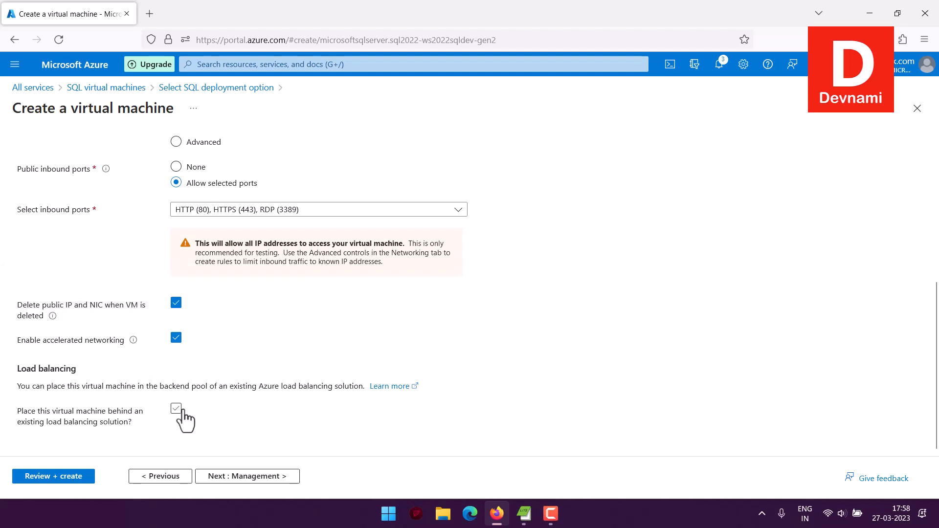
Step: Advance through the management and monitoring settings with their defaults to the advanced settings
click(272, 478)
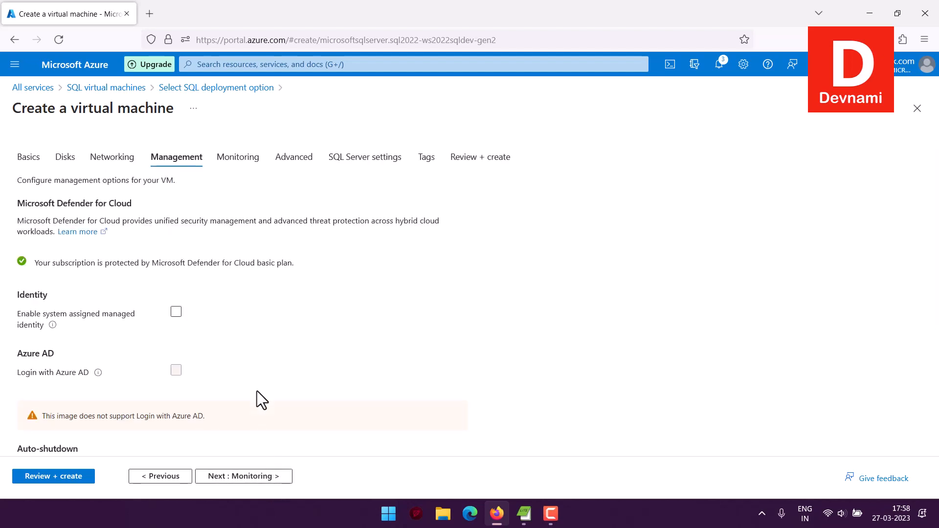
scroll(274, 337, down, 1)
scroll(180, 249, down, 2)
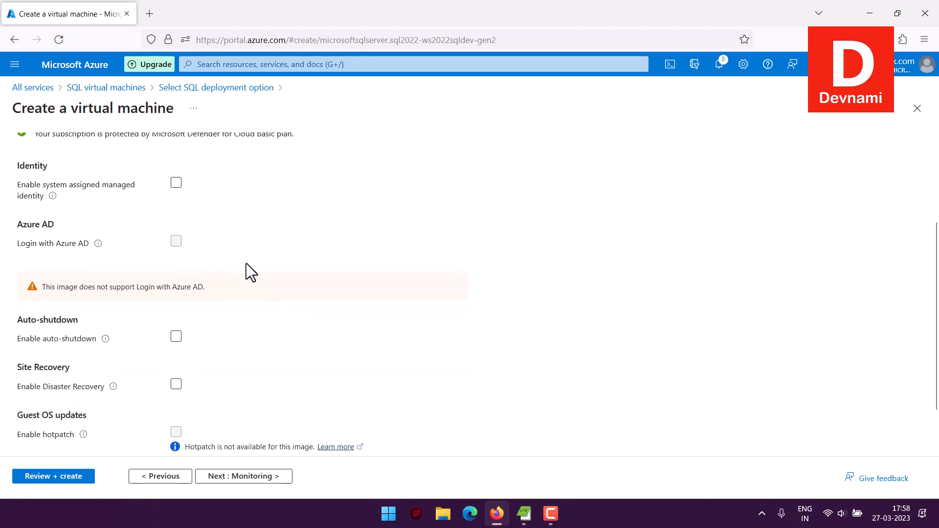
scroll(368, 277, down, 1)
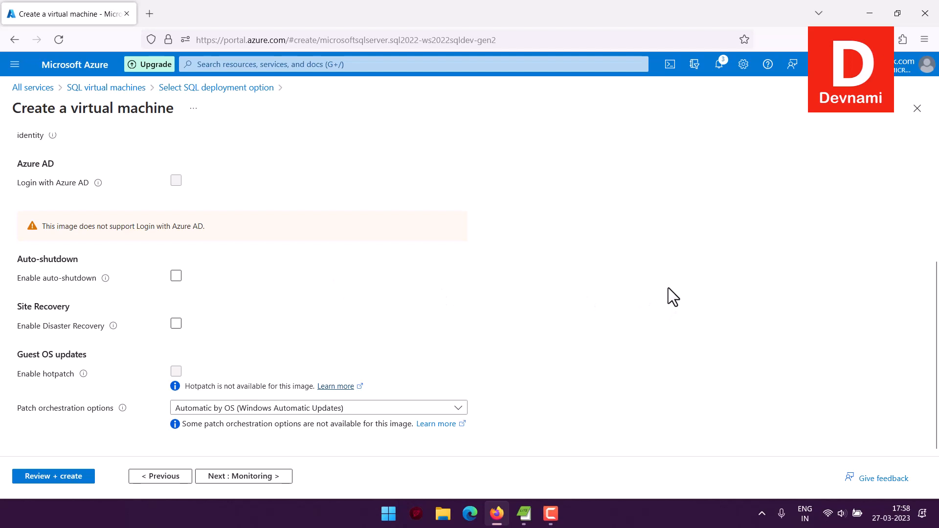
click(261, 477)
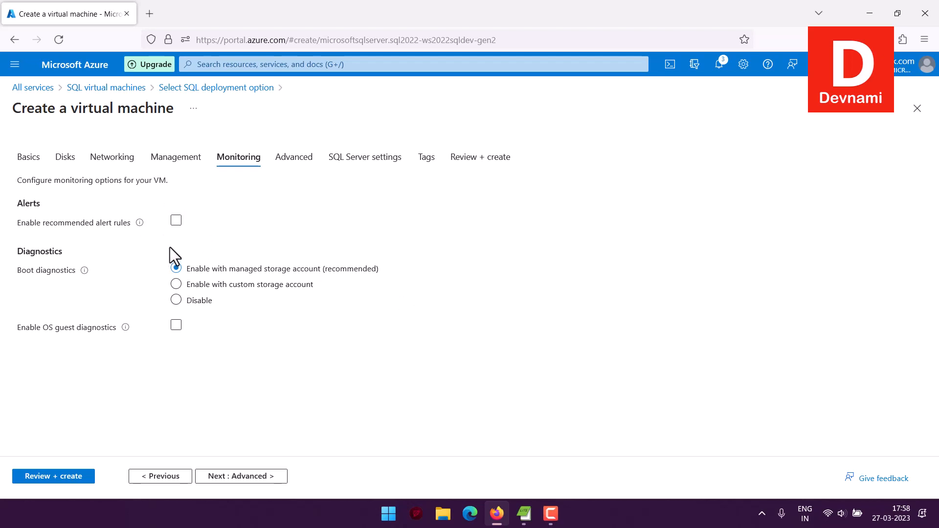
click(243, 471)
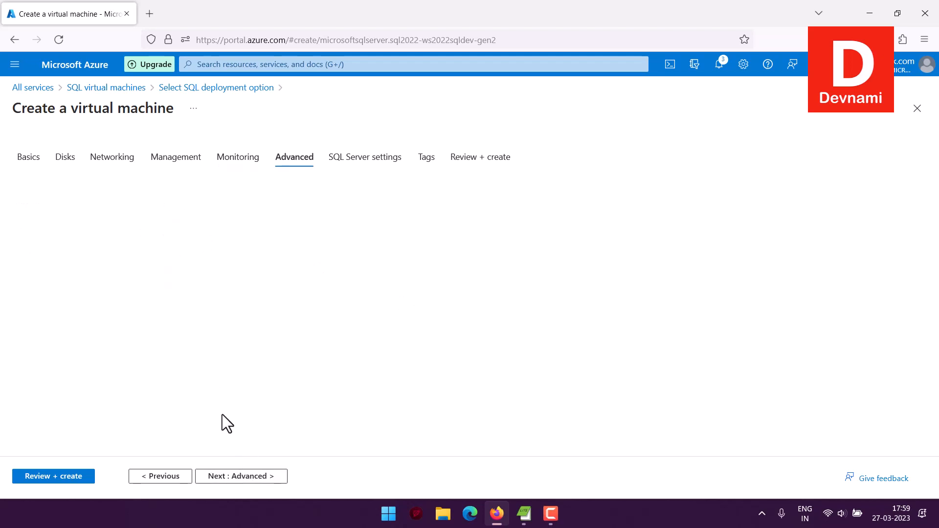
Step: Examine the advanced options for extensions, VM applications, custom data, user data and NVMe performance
scroll(156, 285, down, 2)
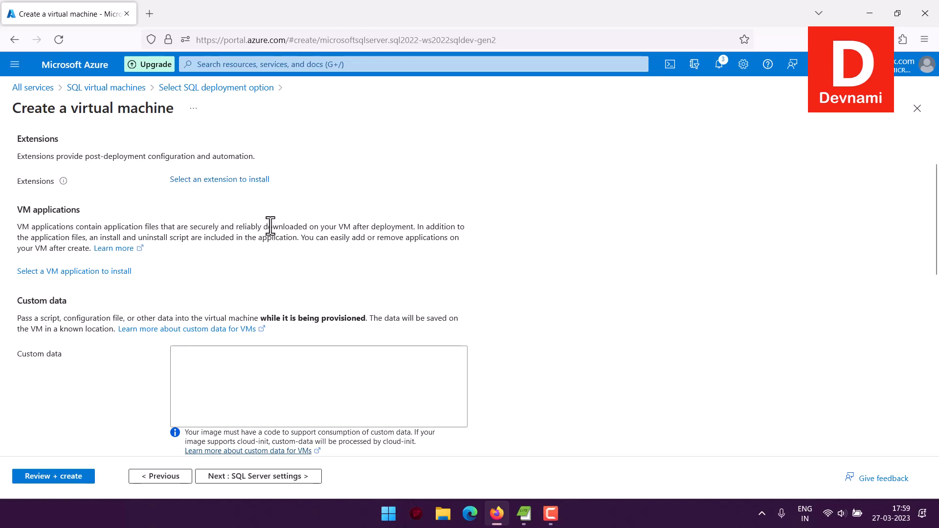
drag(20, 305, 74, 304)
click(75, 304)
click(193, 354)
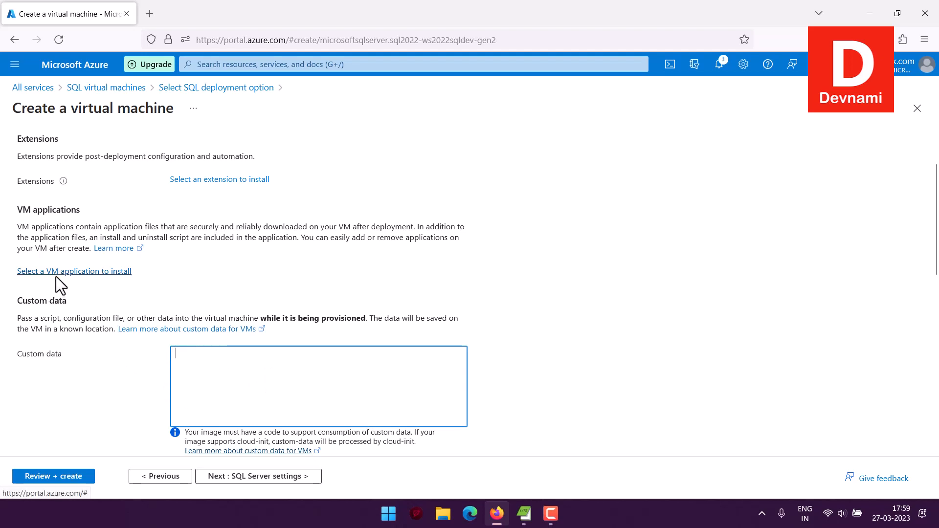
scroll(521, 239, down, 4)
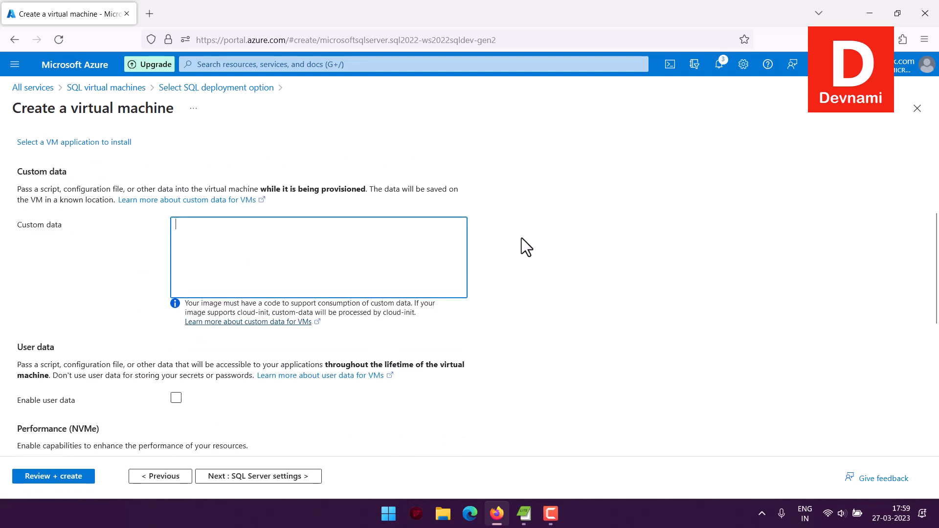
scroll(521, 239, down, 2)
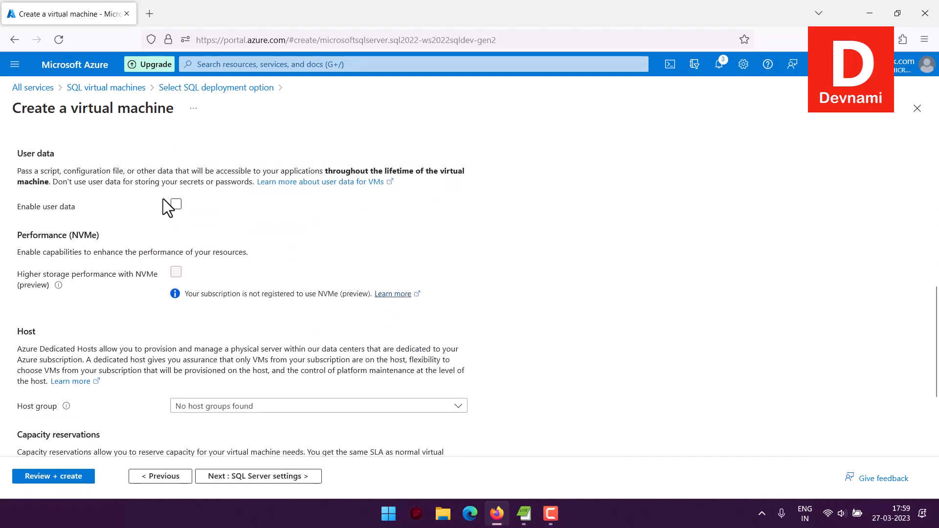
scroll(182, 214, up, 4)
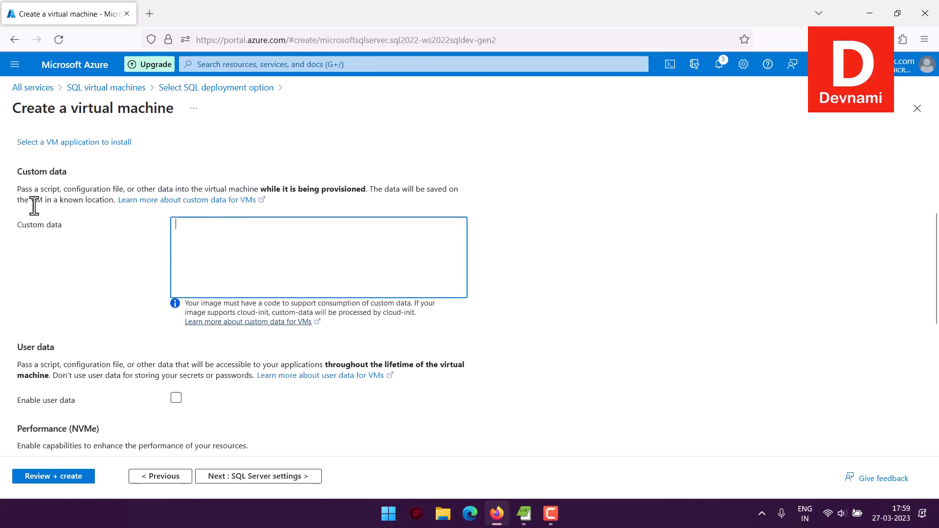
click(214, 241)
scroll(183, 220, down, 5)
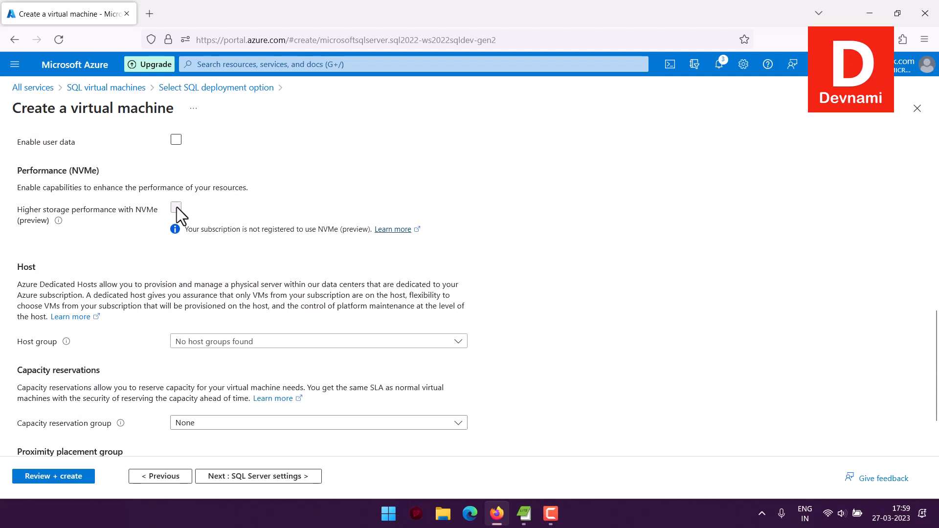
scroll(351, 203, down, 1)
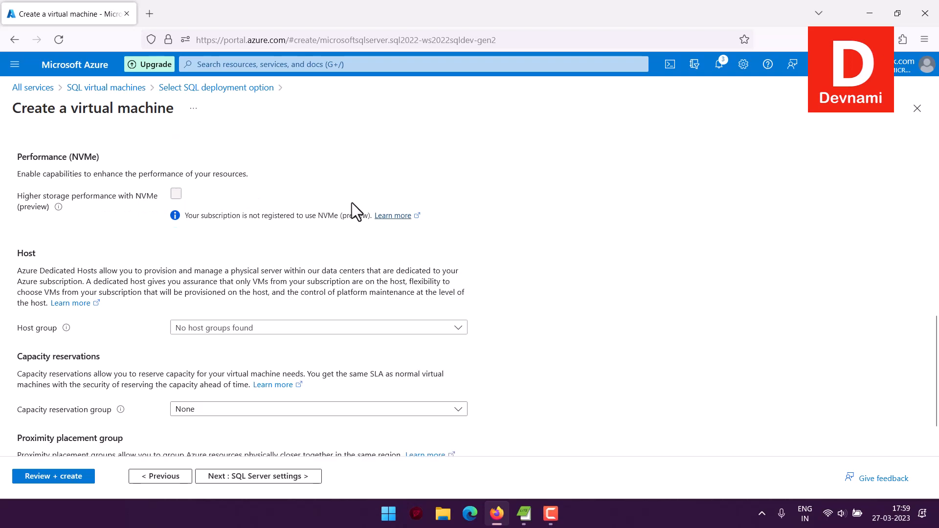
scroll(351, 203, down, 2)
Step: Check the available host groups and select None as the capacity reservation group
click(172, 269)
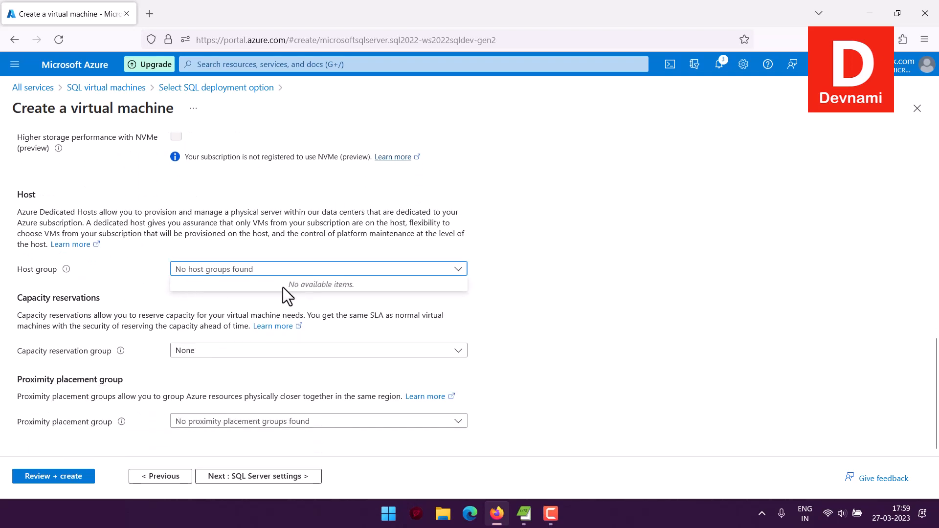
click(134, 285)
click(210, 352)
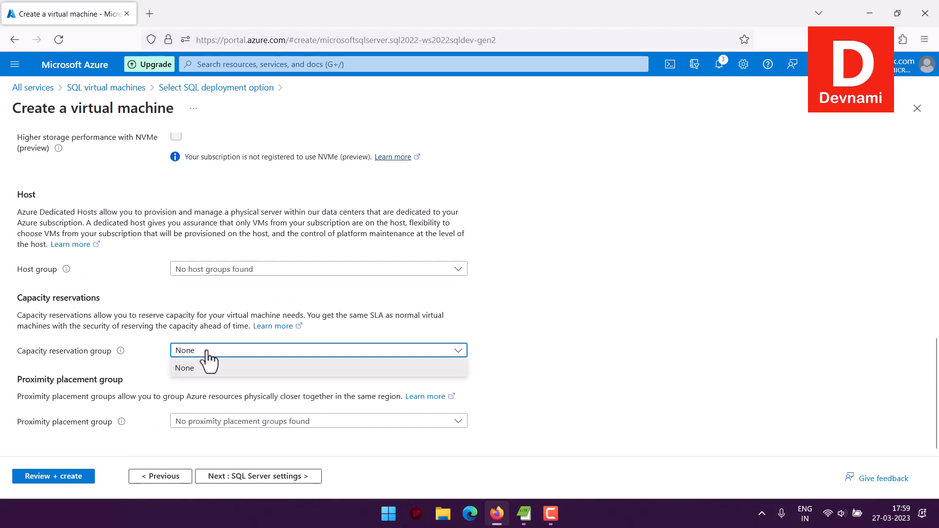
click(209, 369)
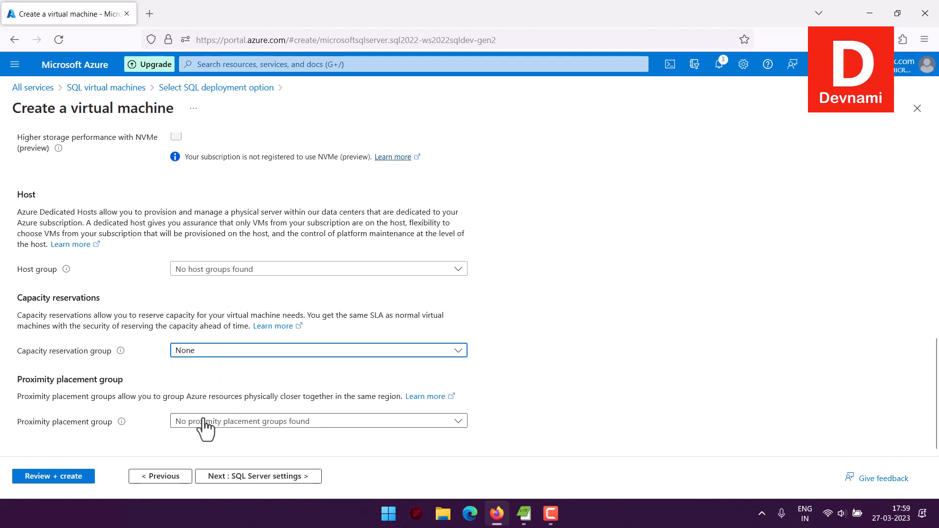
Step: Proceed to the SQL Server settings, set SQL connectivity to Public (Internet) and enable SQL Authentication
click(304, 477)
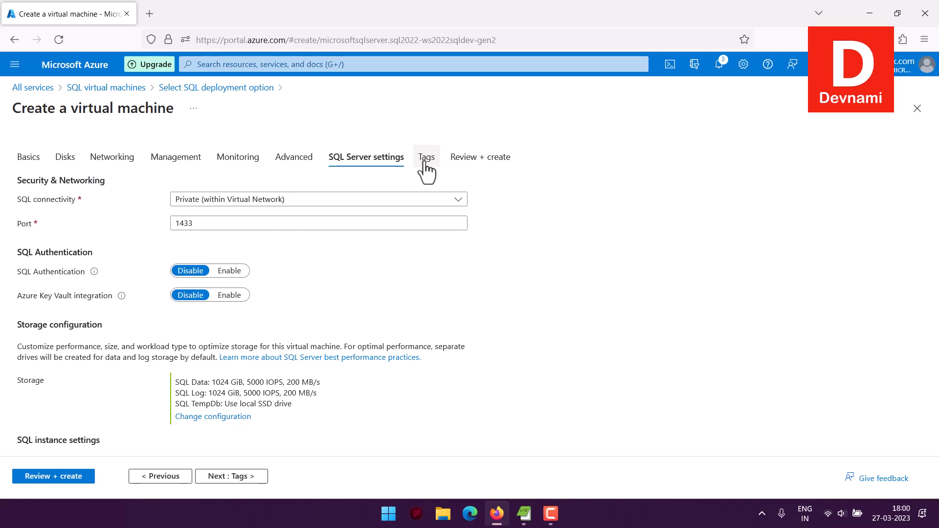
click(214, 201)
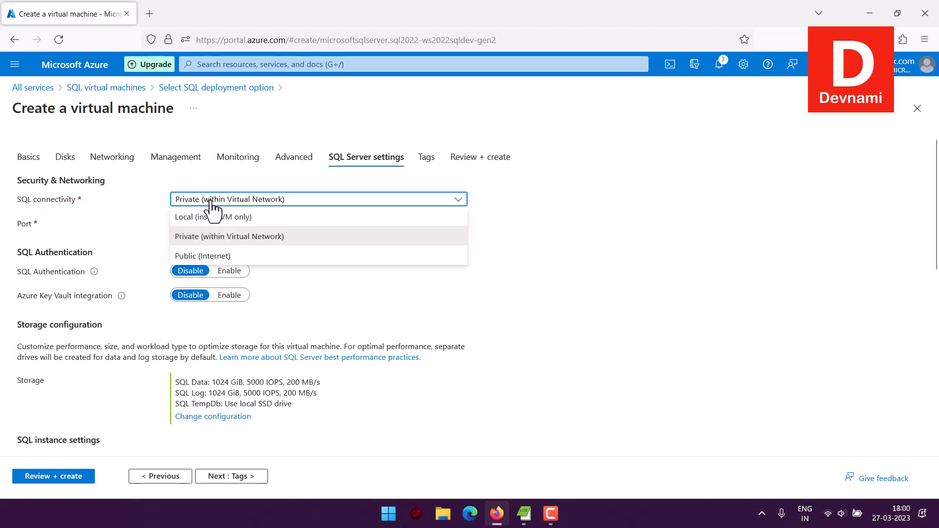
click(210, 257)
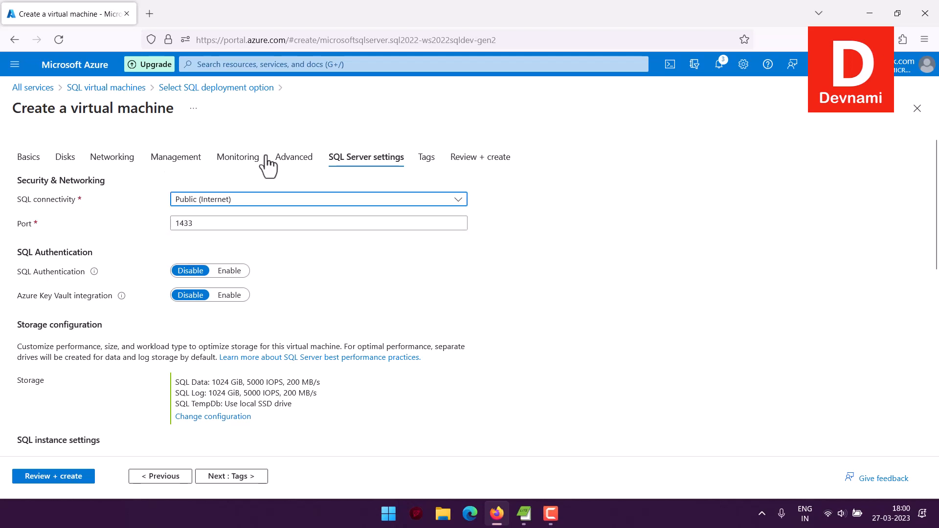
click(222, 272)
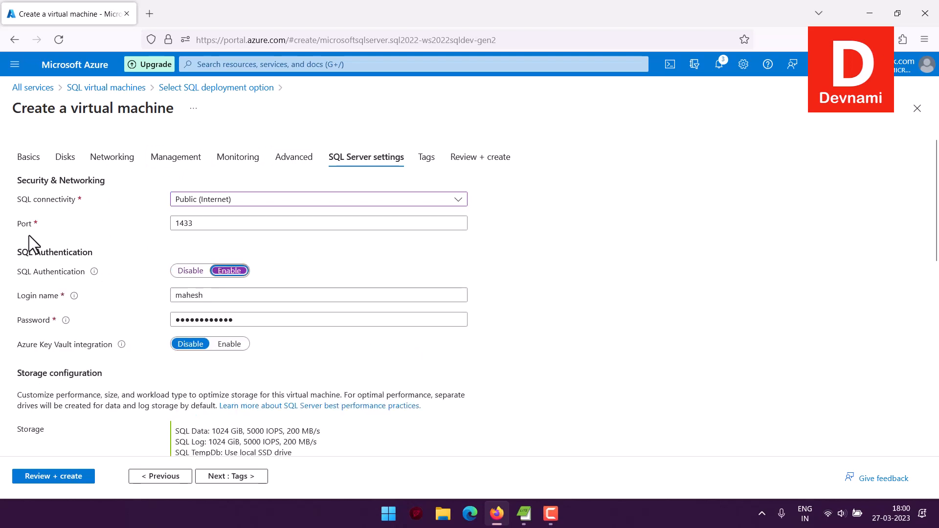
click(49, 238)
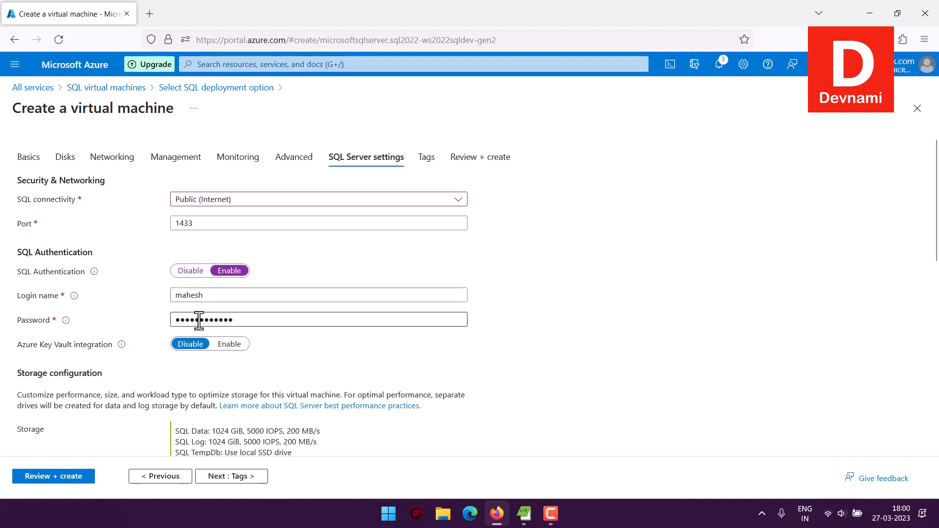
Step: Review the storage, SQL instance, license, patching and backup settings, and proceed to the tags with the defaults
scroll(115, 304, down, 3)
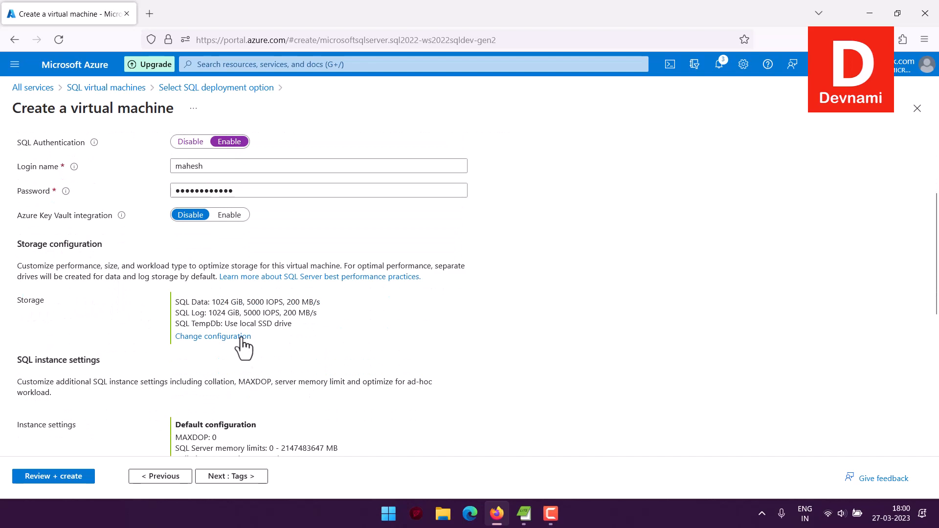
scroll(113, 268, down, 3)
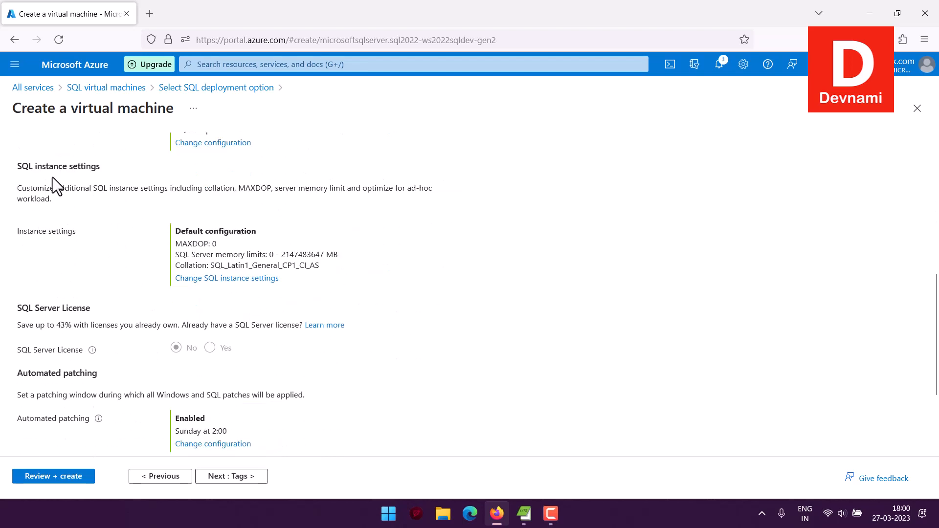
drag(35, 167, 100, 167)
click(100, 167)
scroll(144, 208, down, 2)
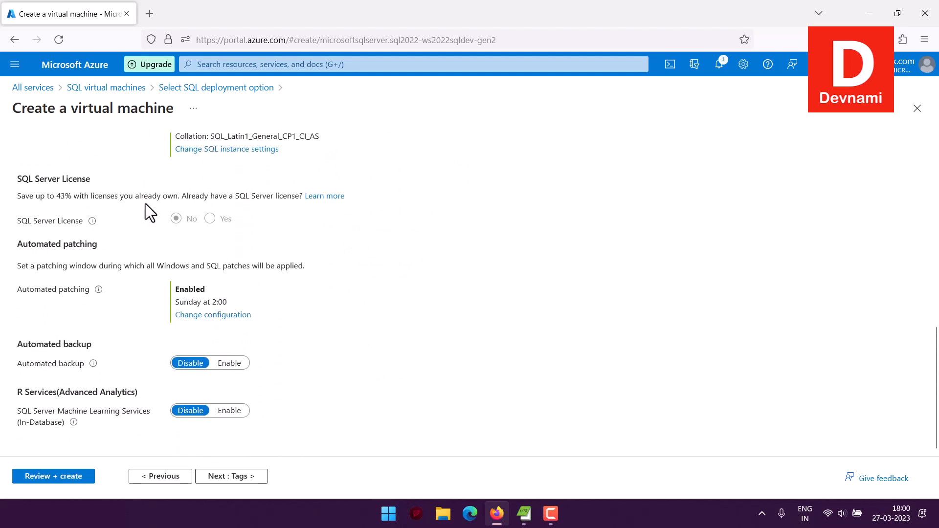
drag(12, 182, 102, 178)
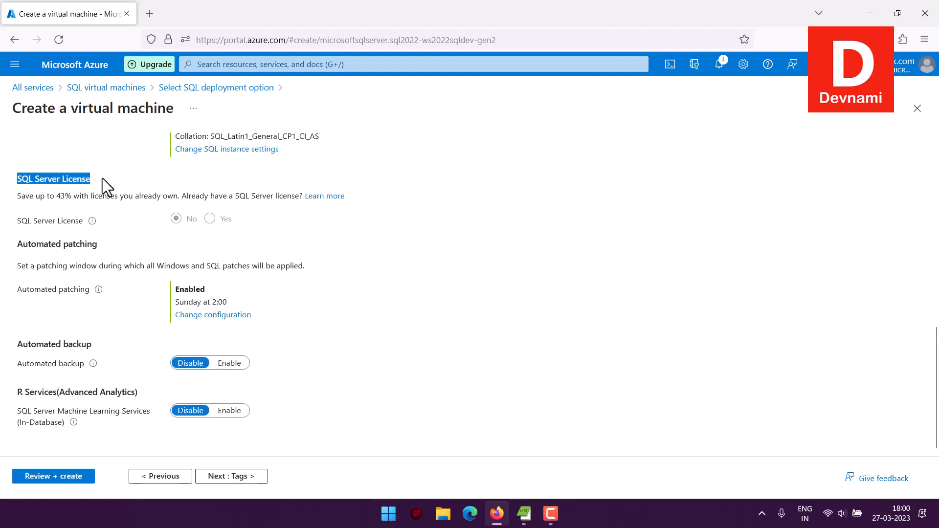
click(104, 178)
drag(21, 196, 211, 197)
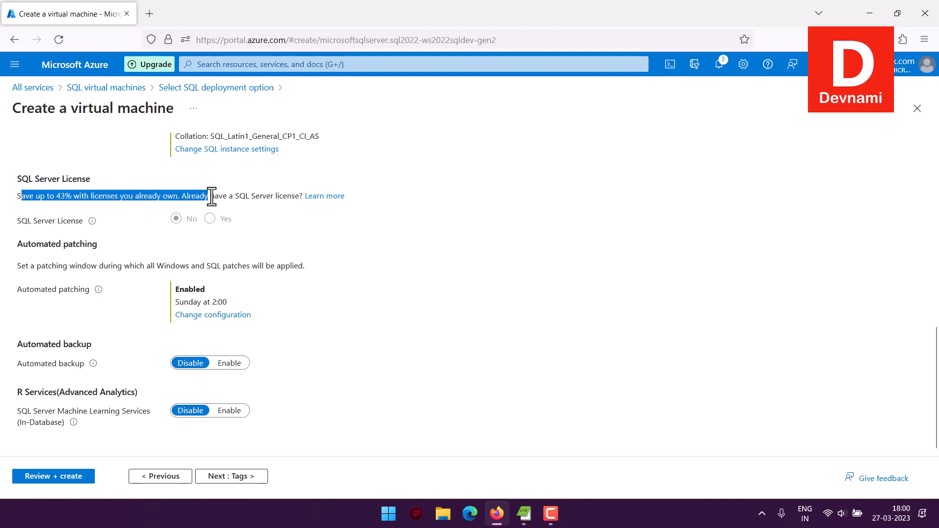
click(212, 197)
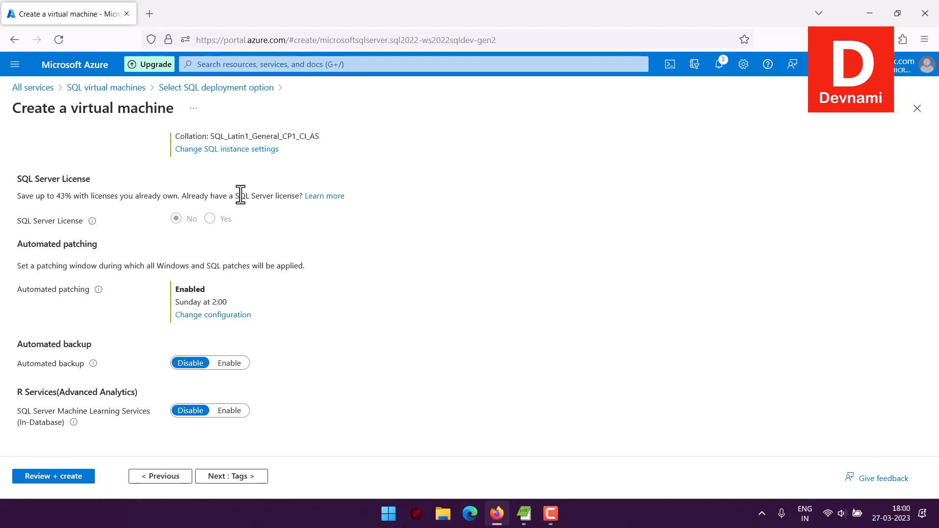
click(250, 478)
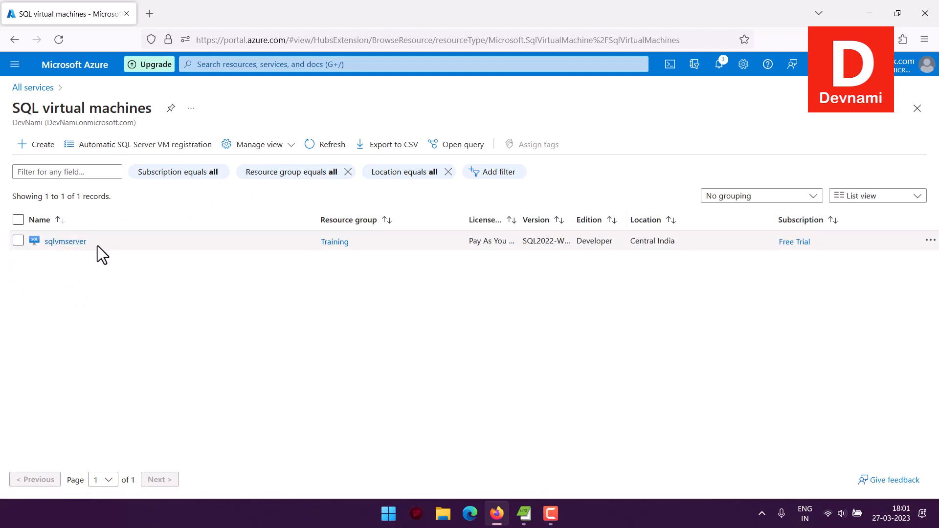
Step: Open the existing SQL virtual machine sqlvmserver and examine its overview details, storage usage chart and features
click(79, 243)
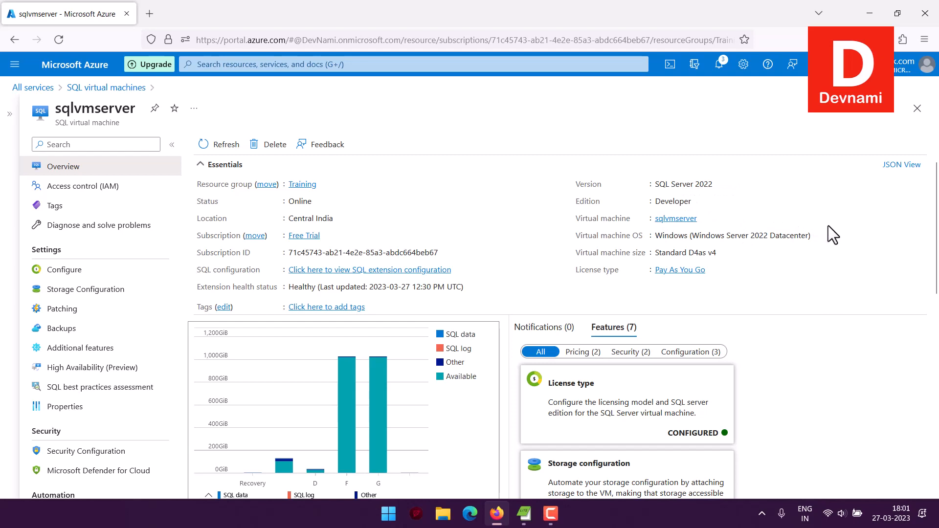
scroll(828, 231, down, 4)
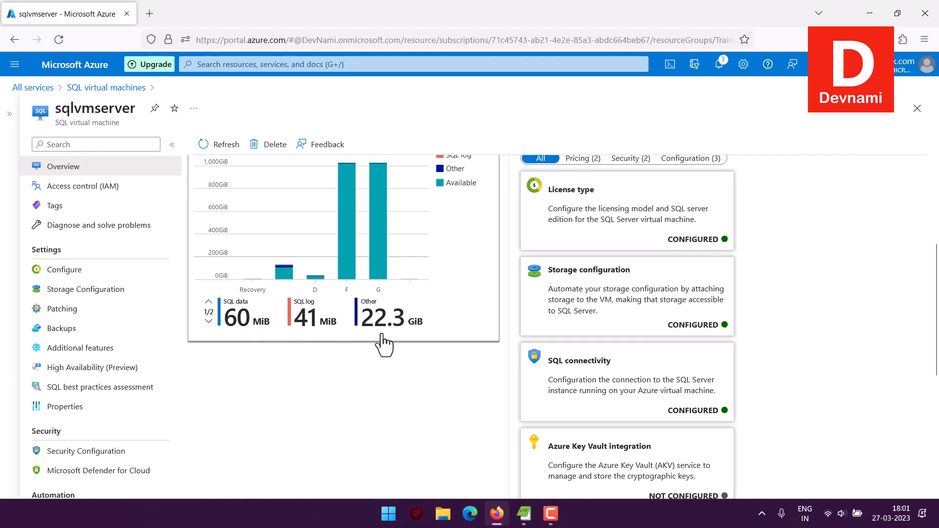
scroll(429, 325, up, 1)
scroll(428, 322, up, 2)
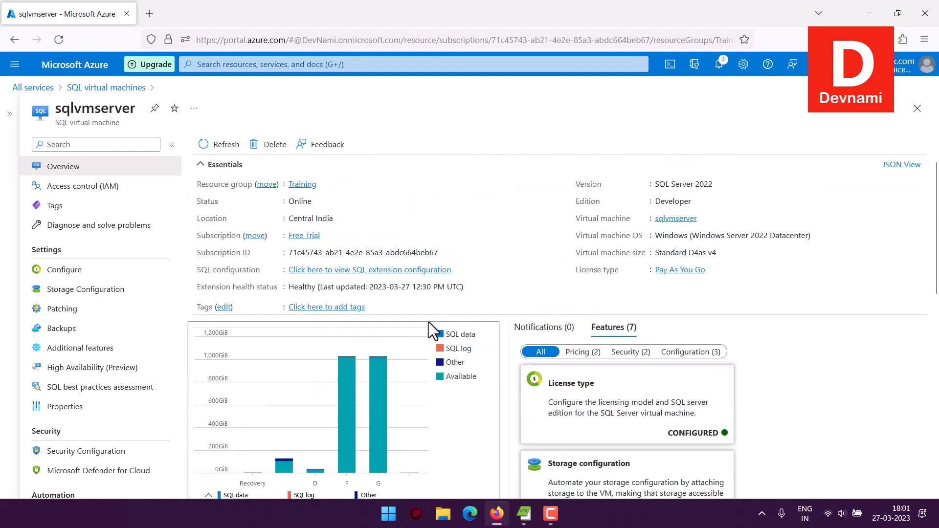
scroll(430, 328, down, 1)
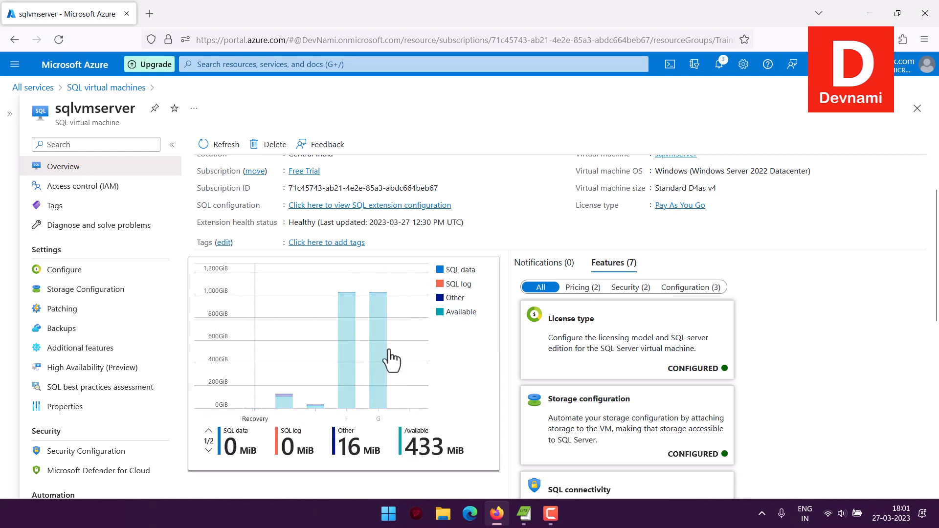
Step: Open the virtual machine resource behind the SQL virtual machine sqlvmserver and review its properties and public IP address
scroll(474, 411, up, 2)
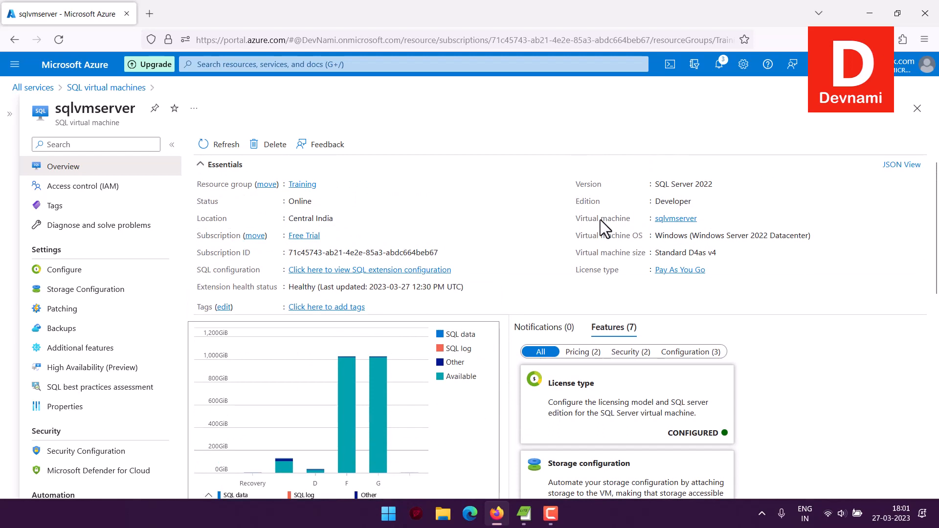
click(684, 222)
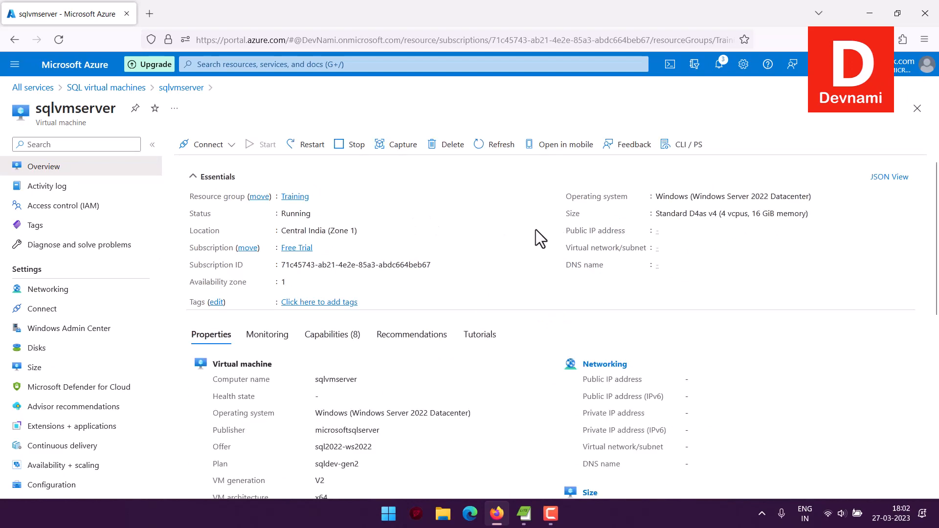
scroll(536, 229, down, 7)
scroll(547, 241, up, 5)
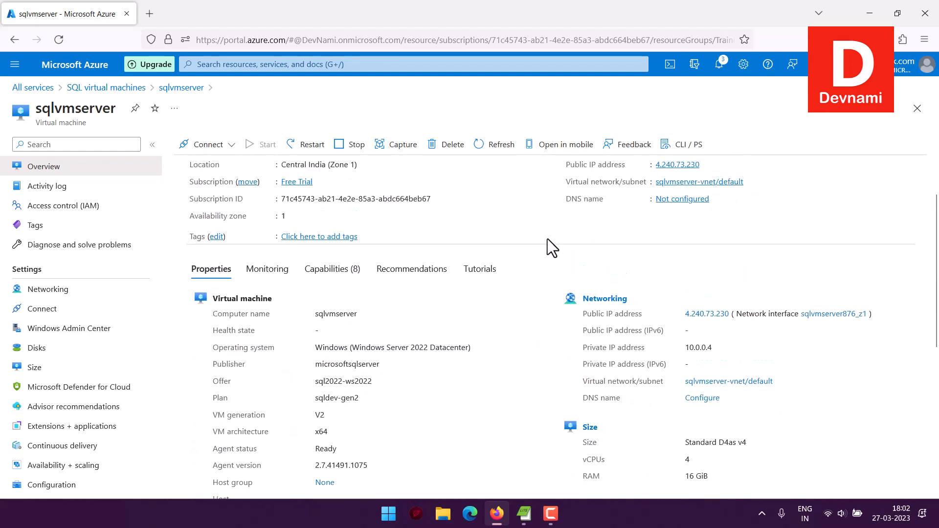
scroll(547, 239, up, 2)
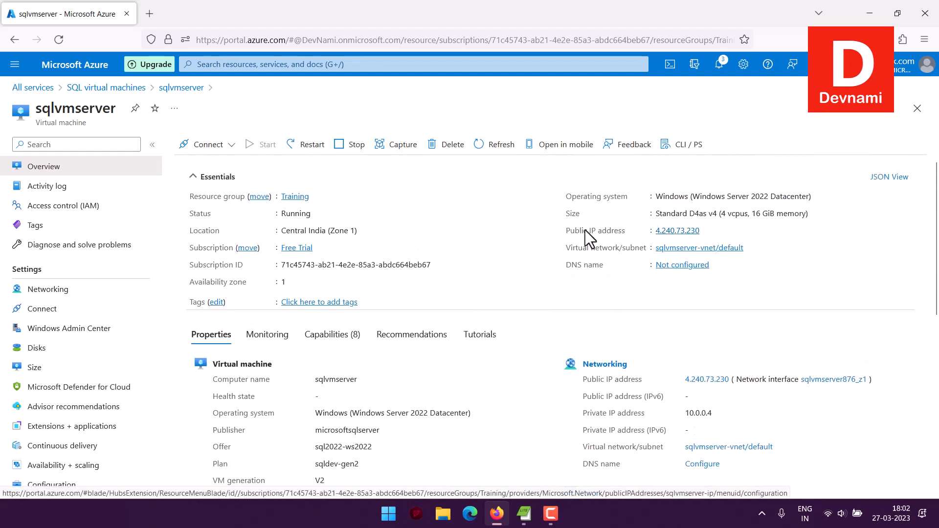
Step: Search Windows for SSMS and open Microsoft SQL Server Management Studio 18
click(388, 513)
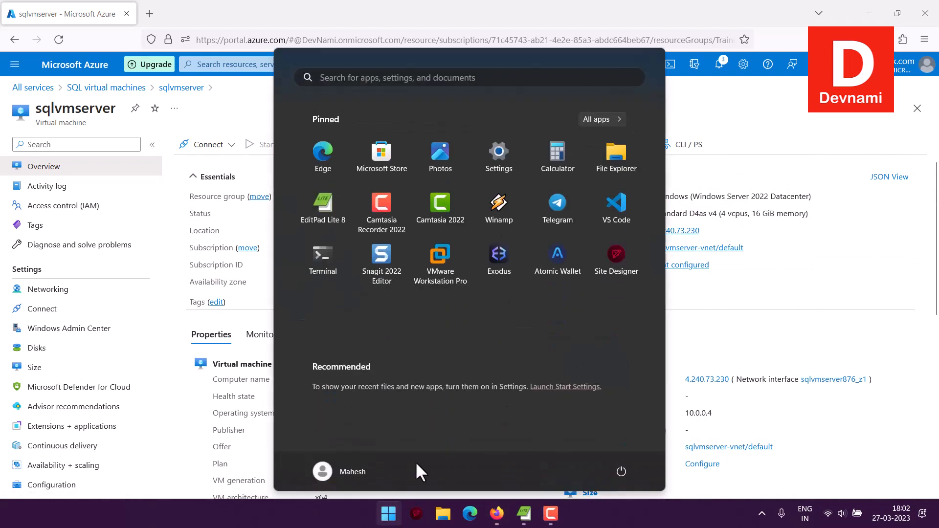
click(472, 86)
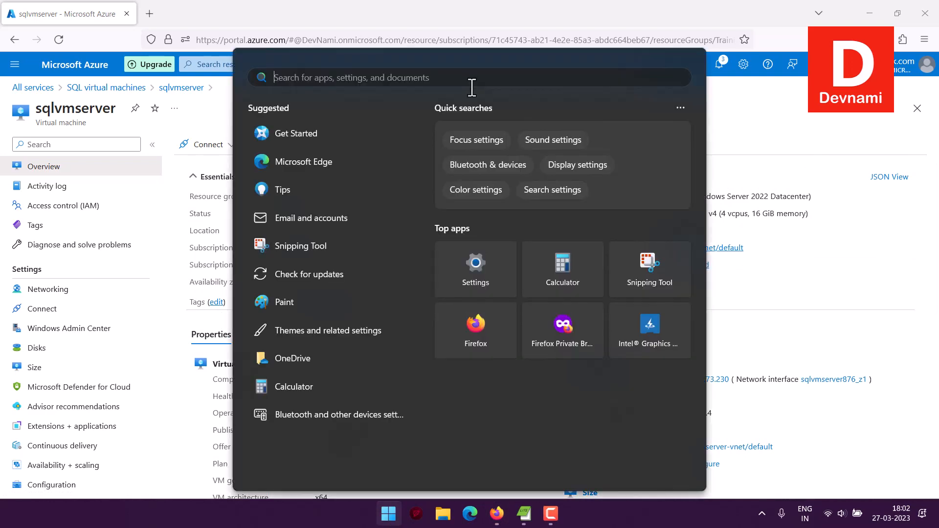
text(SSMS)
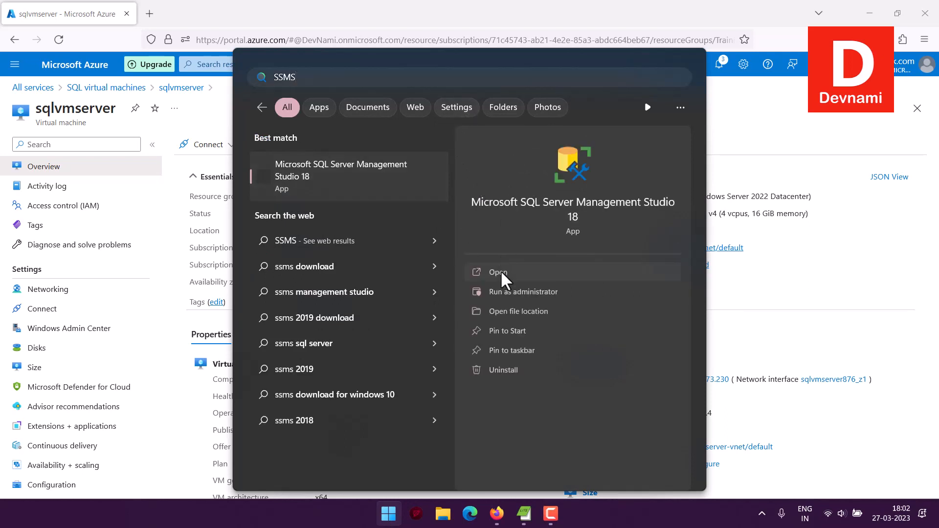
click(502, 272)
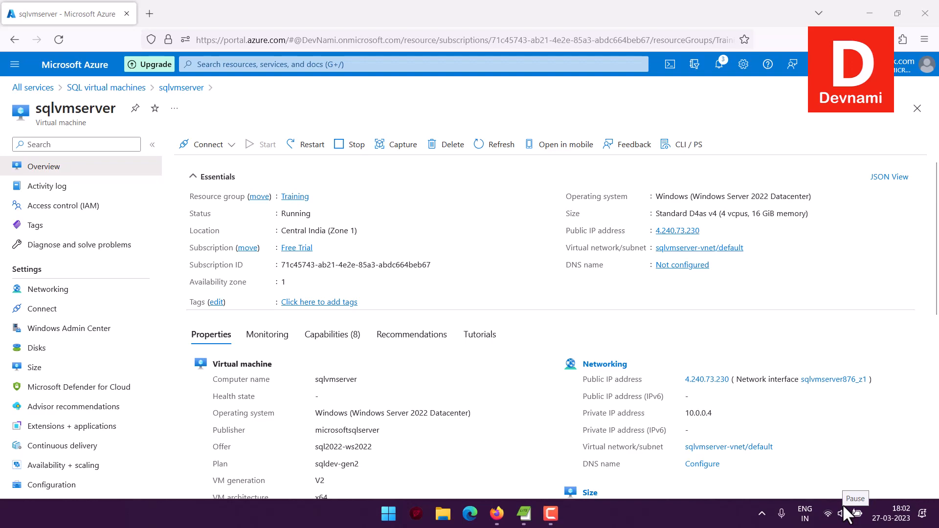
scroll(539, 363, down, 6)
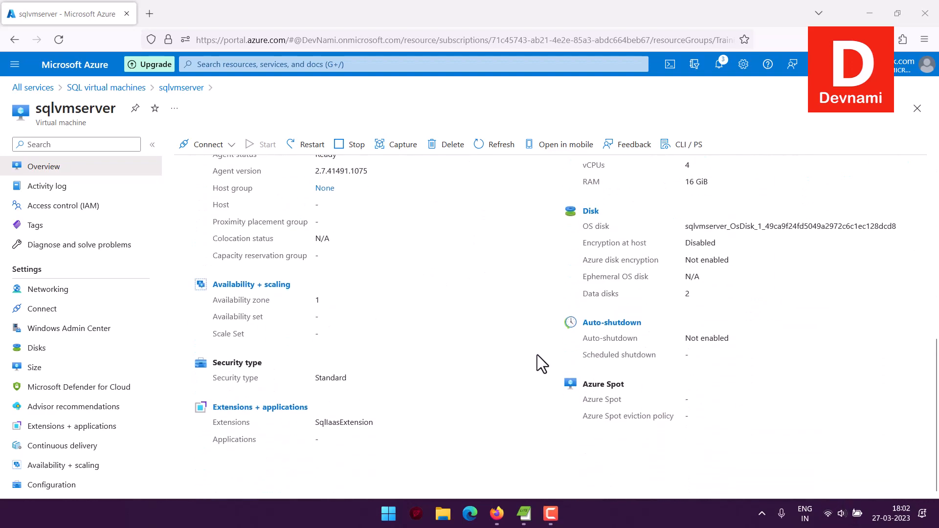
scroll(537, 355, up, 6)
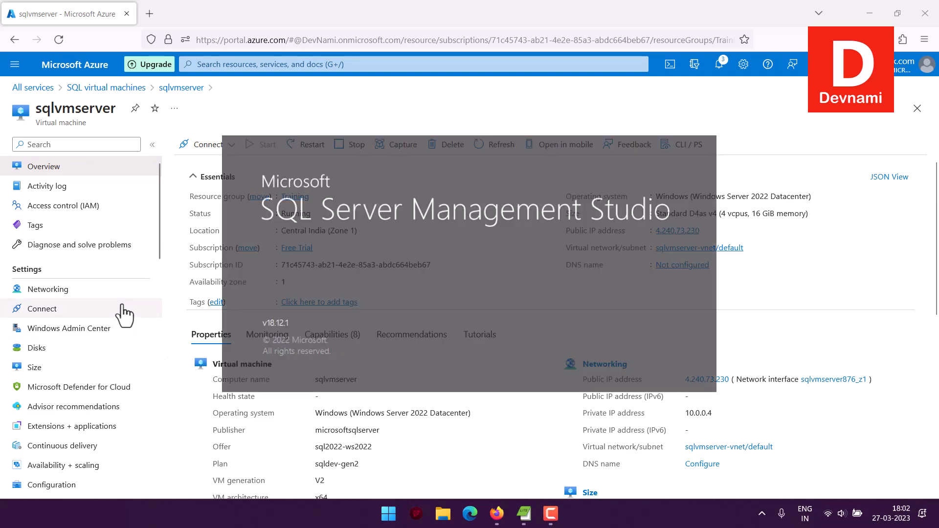
scroll(119, 314, down, 1)
scroll(119, 260, up, 1)
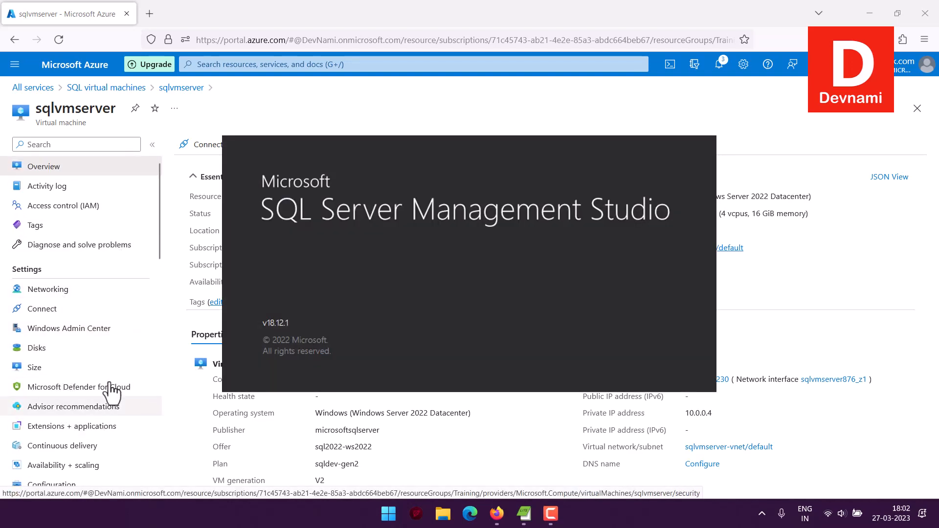
scroll(142, 357, down, 1)
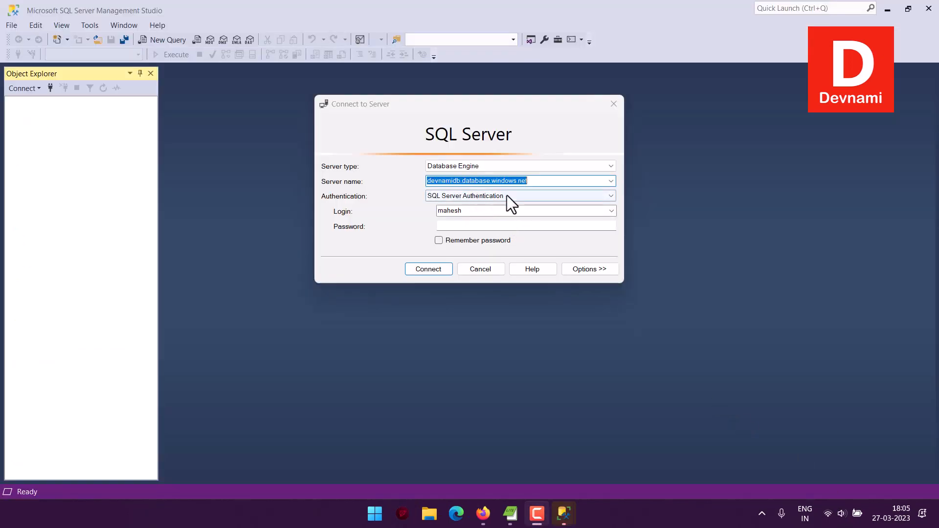
Step: Replace the server name in the SSMS connection dialog with sqlvmserver's public IP address, 4.240.73.230, copied from the Azure portal
click(541, 180)
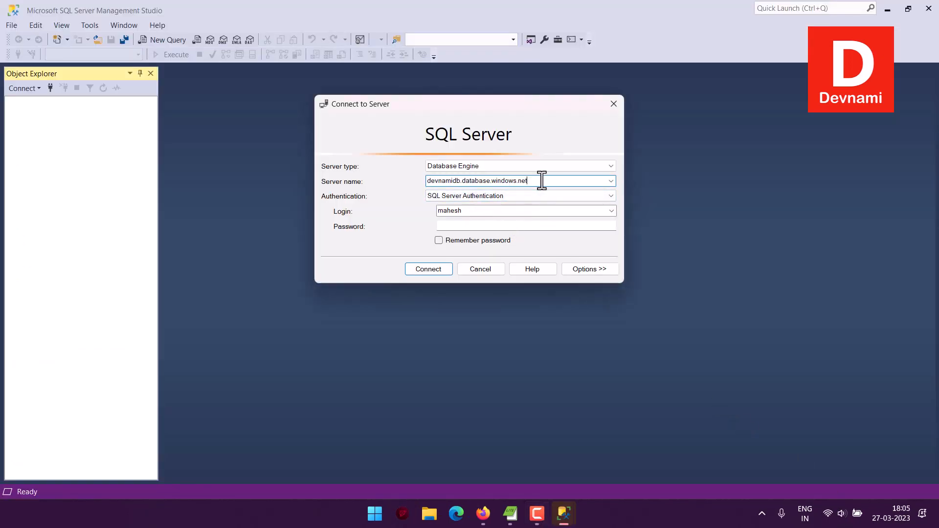
drag(541, 180, 392, 170)
key(BackSpace)
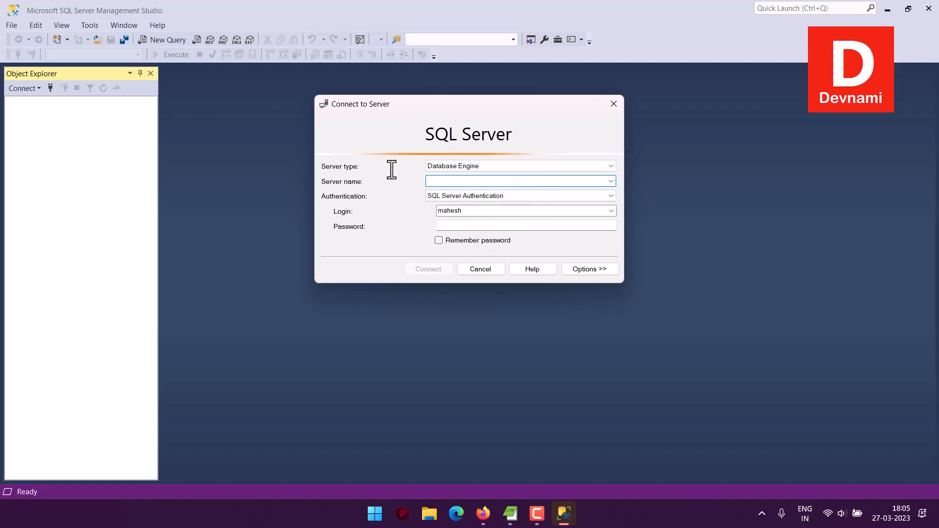
click(482, 514)
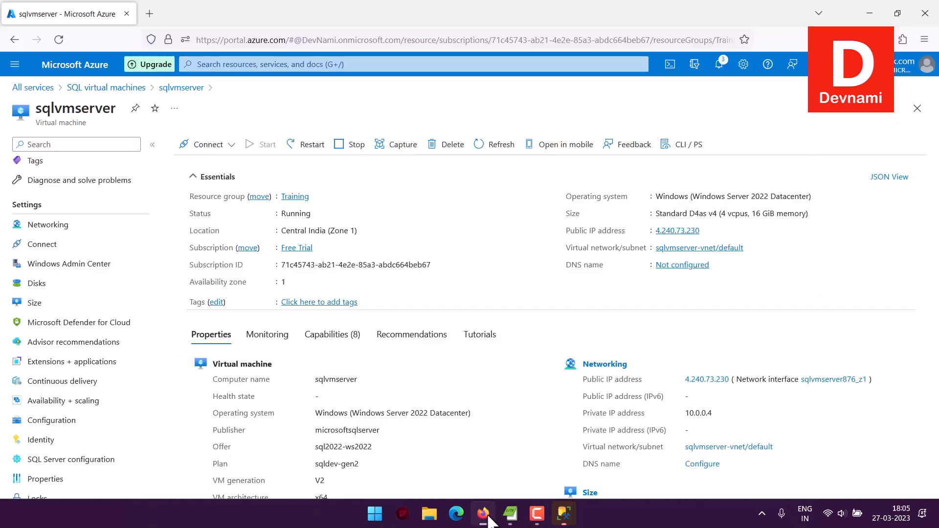
click(707, 230)
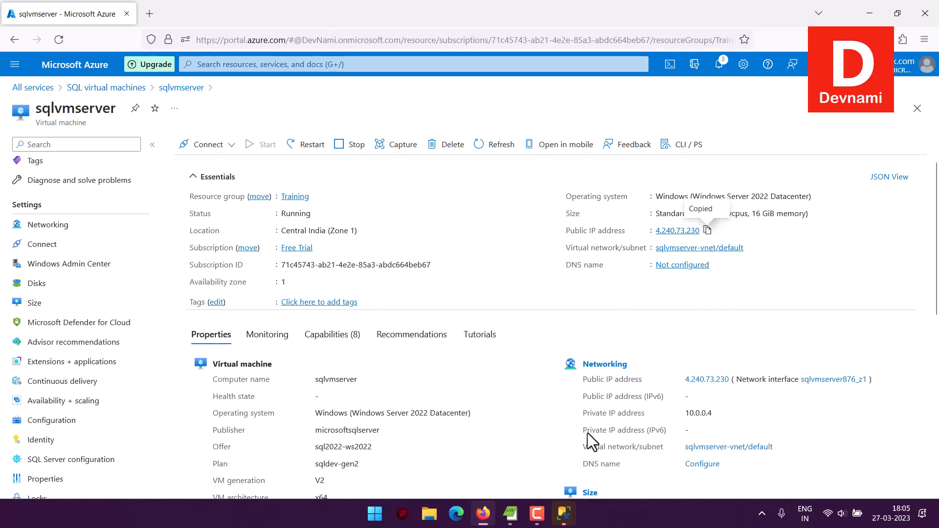
mouse_move(564, 514)
click(603, 444)
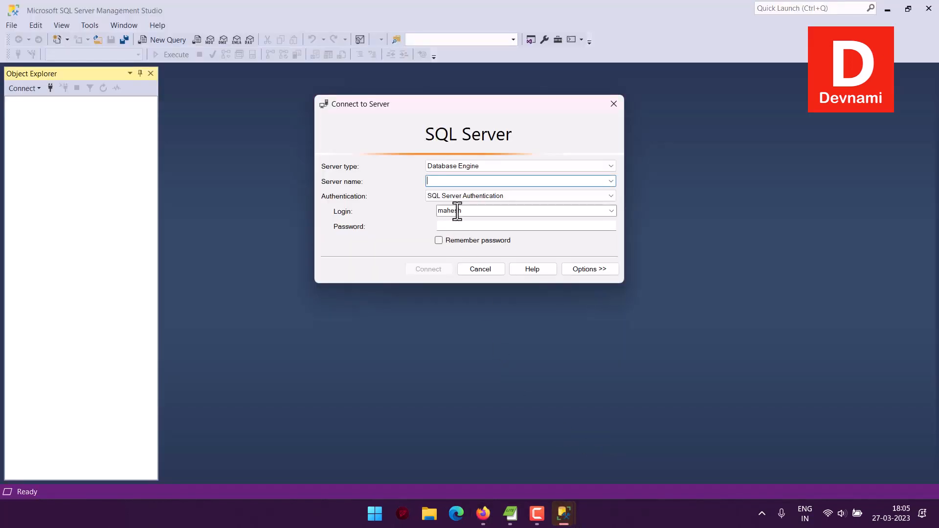
click(451, 181)
key(ctrl+v)
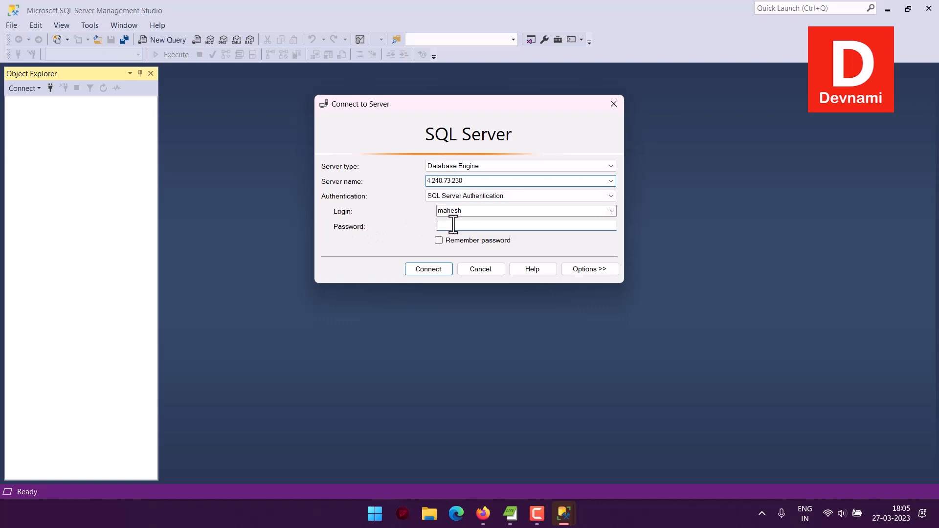
Step: Enter the SQL Server login password and try to connect to the server, dismissing the resulting message
click(437, 226)
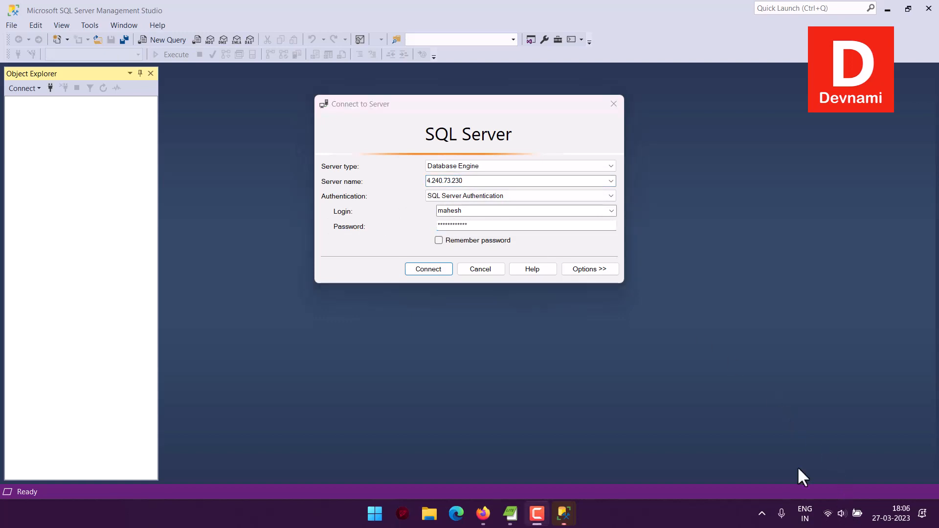
click(412, 273)
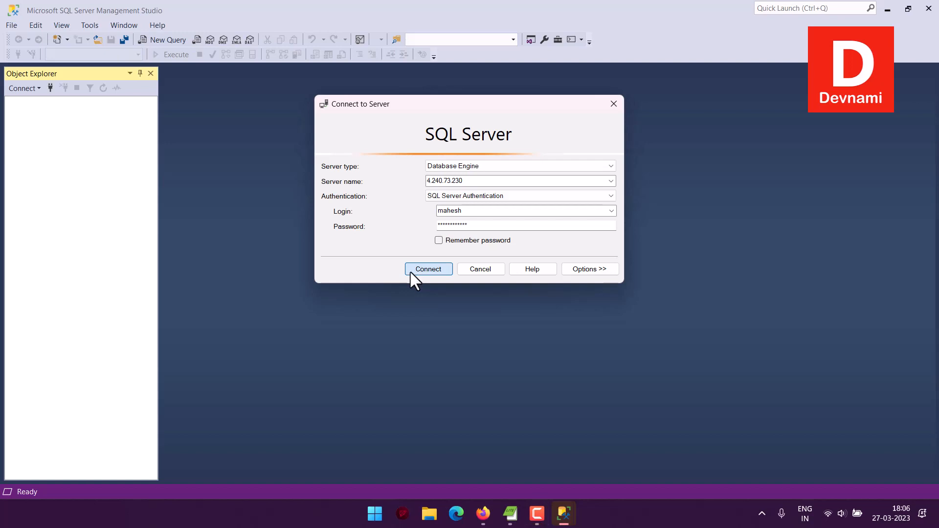
click(414, 270)
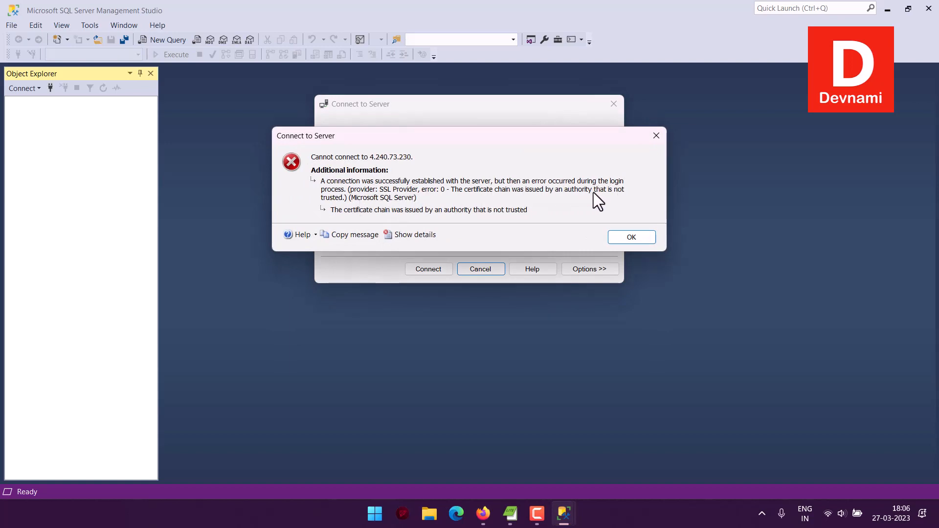
click(632, 240)
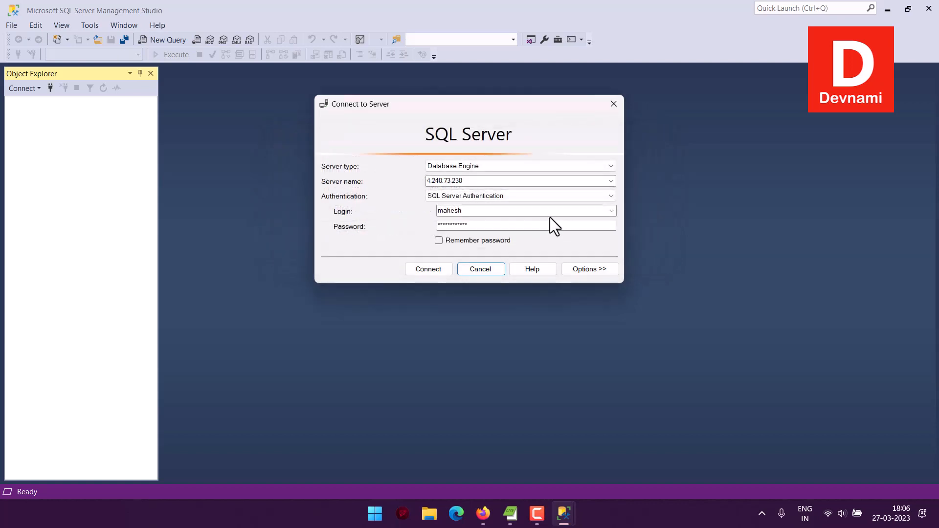
Step: Turn off Encrypt connection in the connection properties, check the login details and connect to the server
click(597, 270)
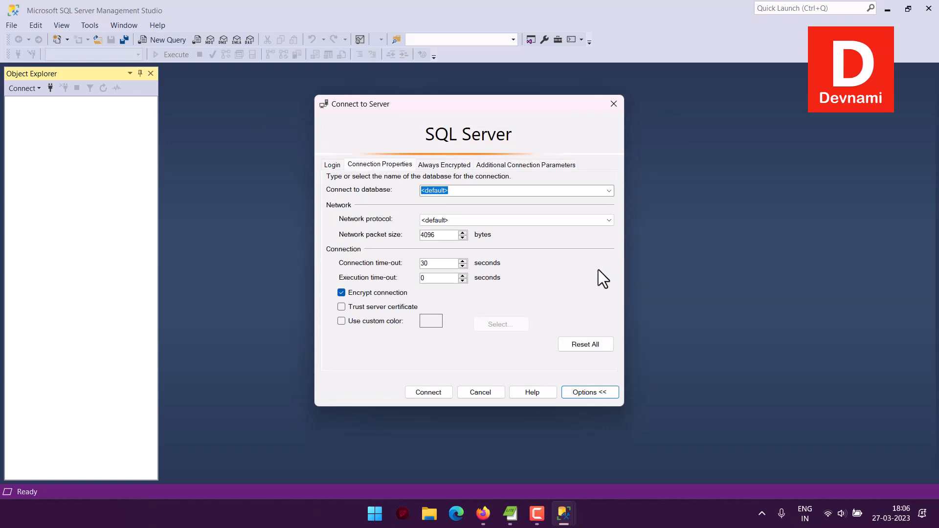
click(392, 294)
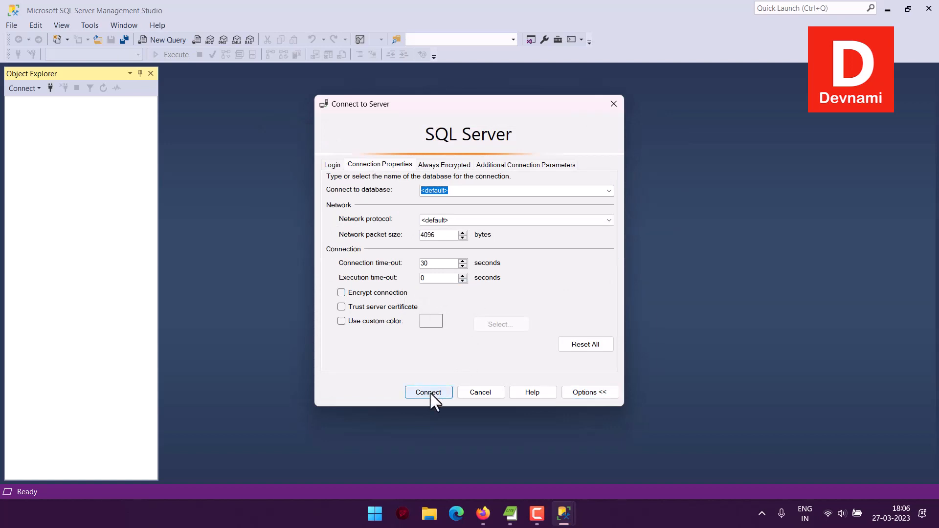
click(336, 164)
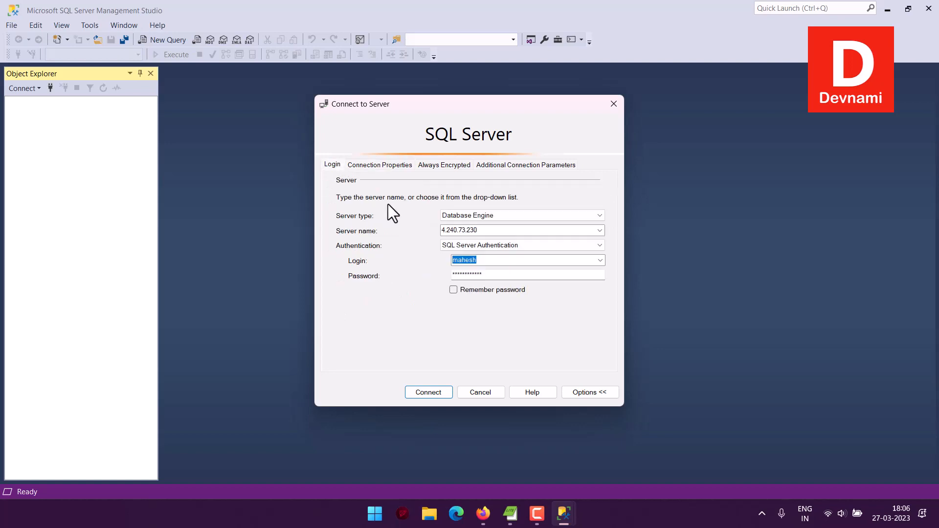
click(430, 387)
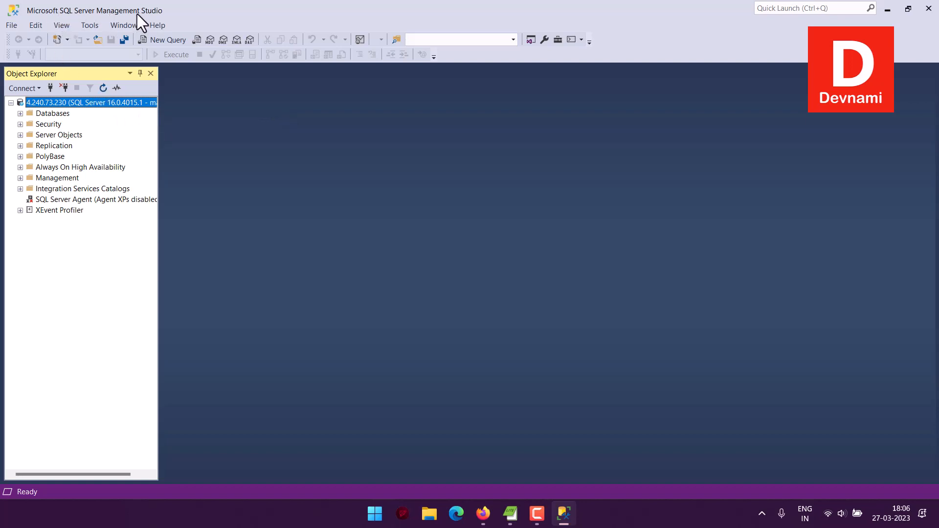
Step: Expand the server's Databases folder and create a new database named Sample with the default settings
click(20, 113)
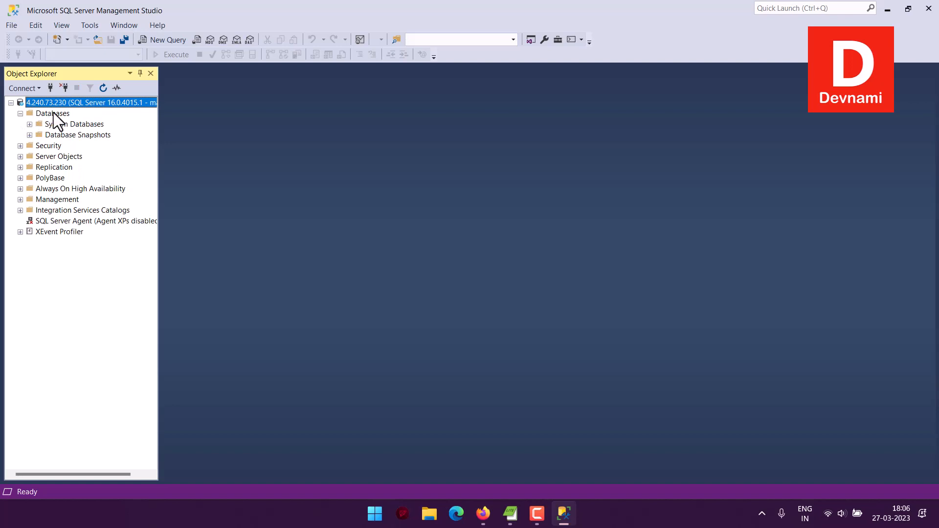
right_click(53, 113)
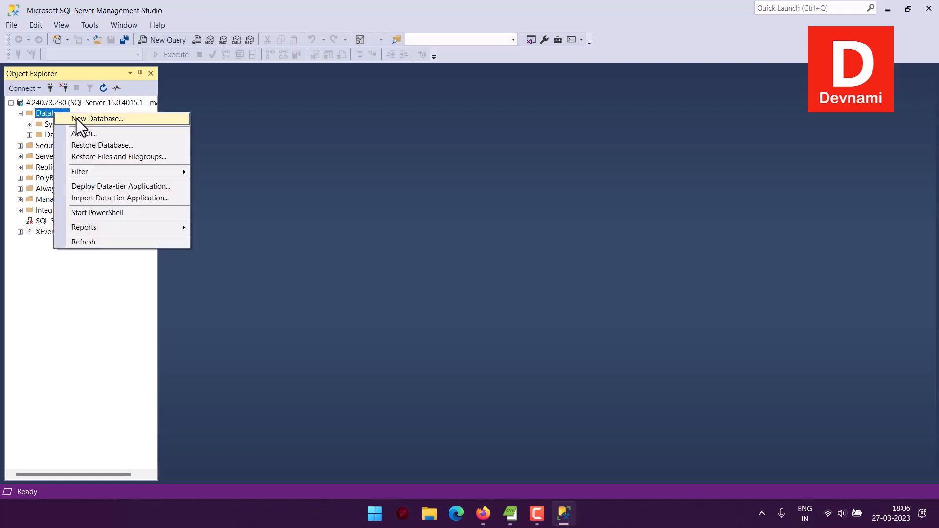
click(78, 120)
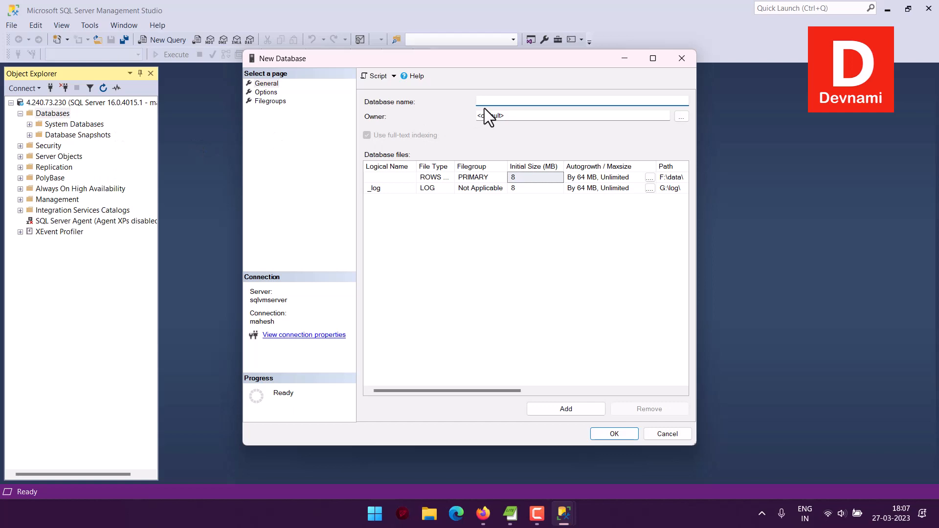
text(Sample)
click(612, 436)
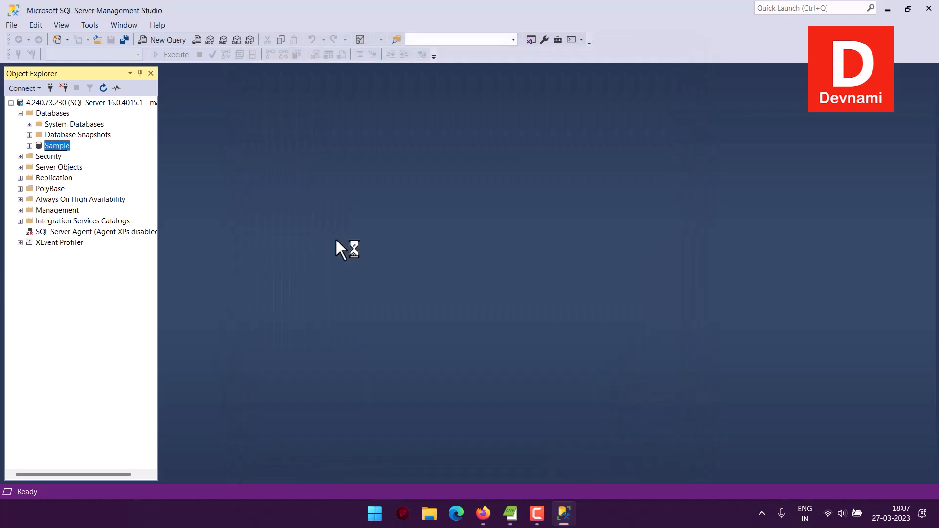
right_click(53, 153)
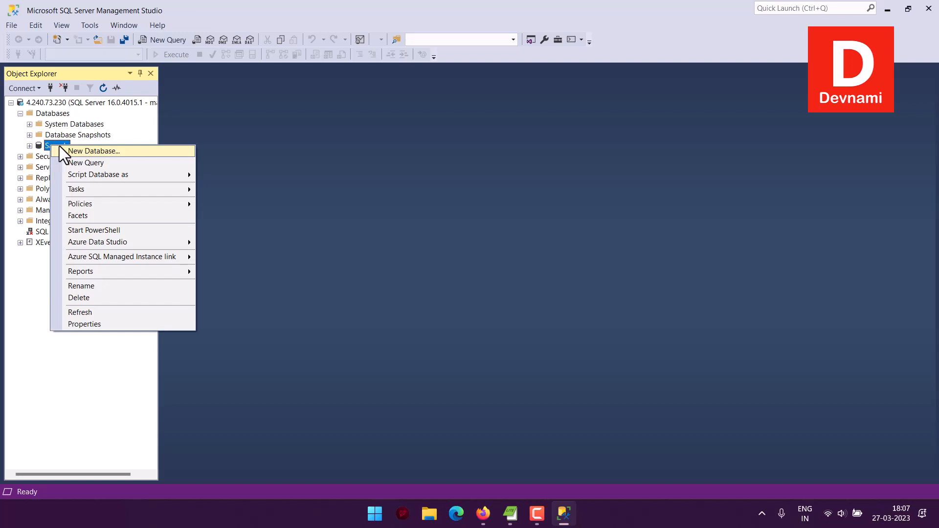
click(92, 22)
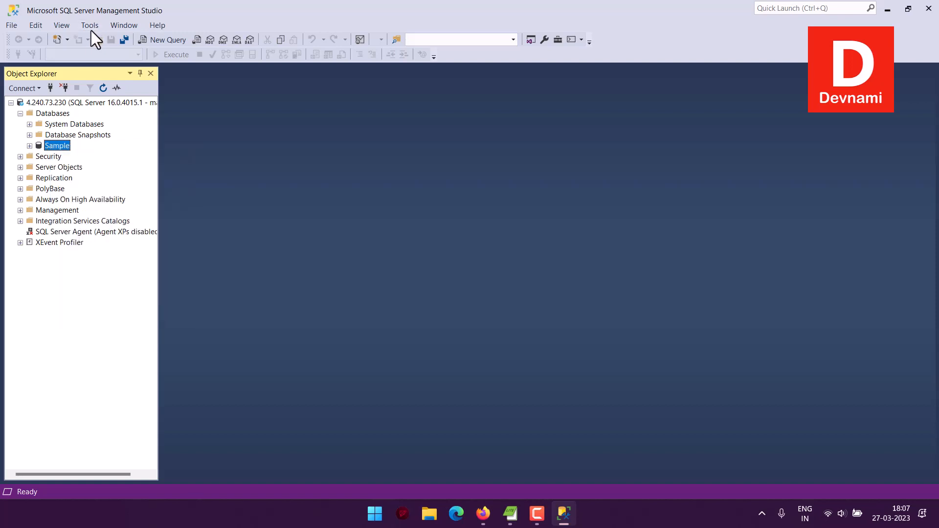
click(91, 25)
click(300, 274)
Step: Start the Import Flat File wizard for the Sample database and proceed past its introduction to the input file page
click(28, 146)
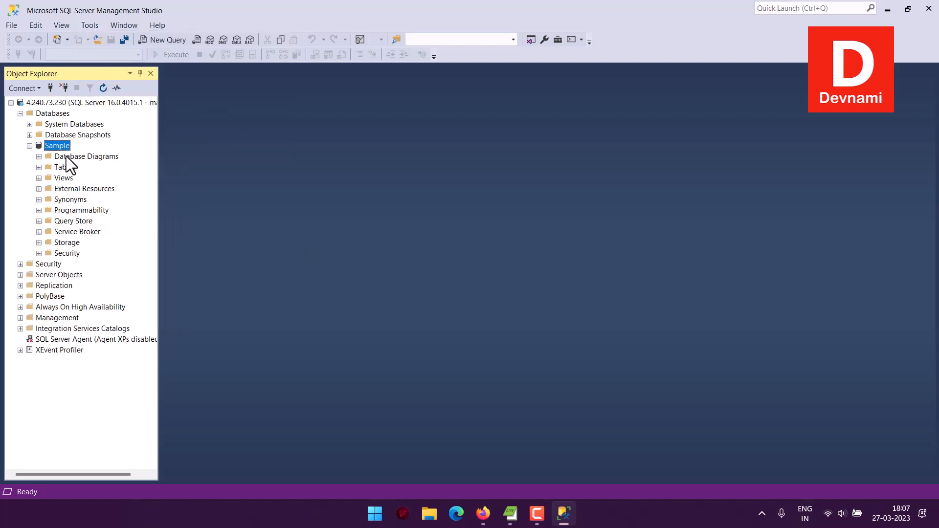
right_click(64, 146)
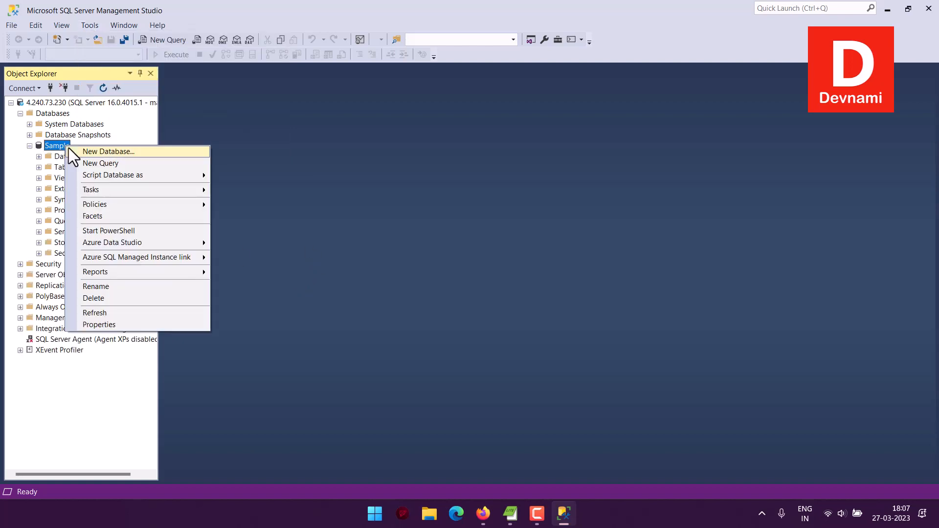
mouse_move(91, 178)
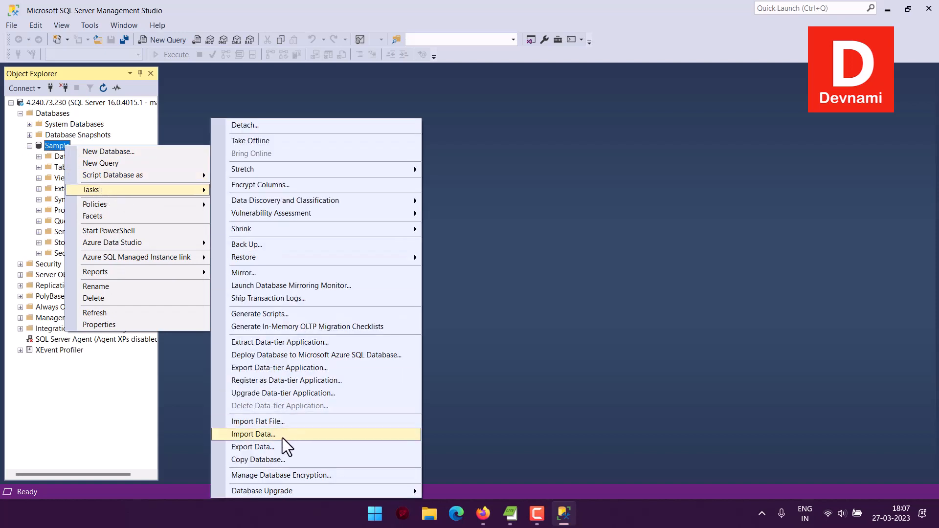
click(286, 423)
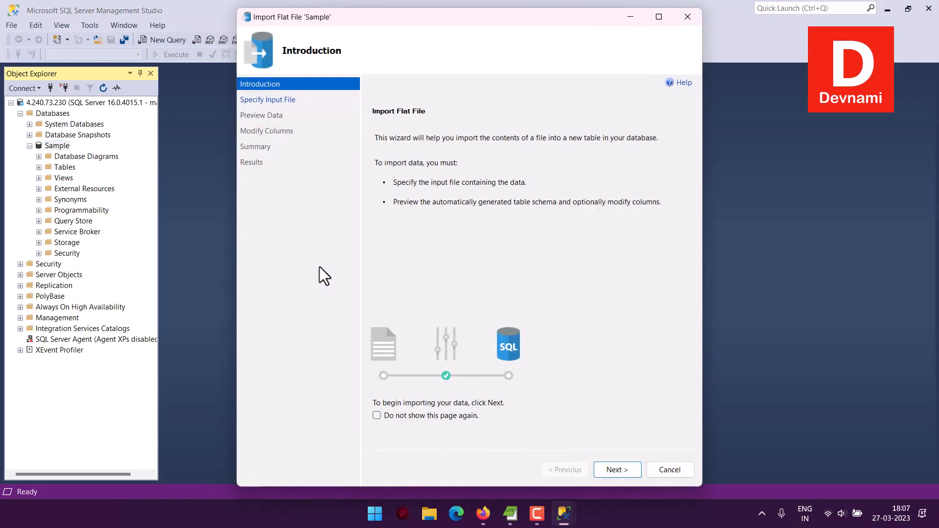
click(616, 472)
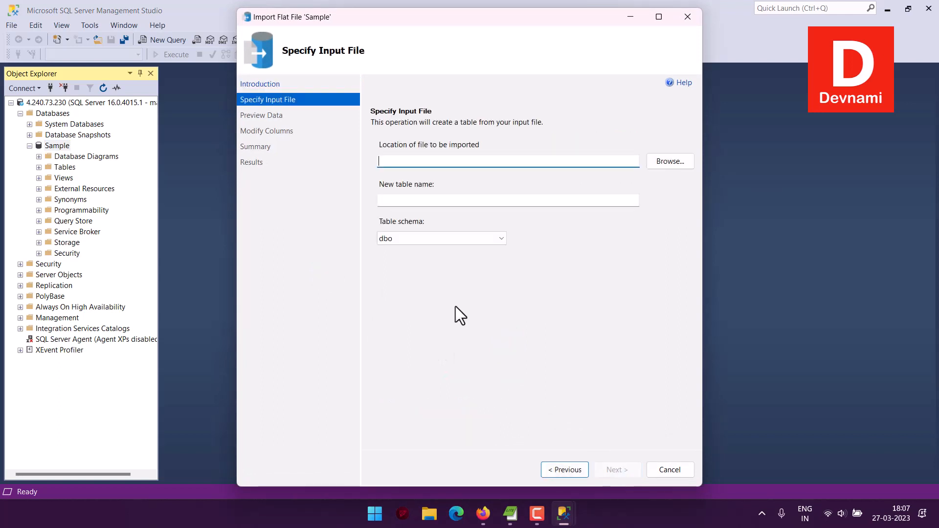
Step: Choose olympics.csv from D:\Files\CSV as the flat file for import
click(656, 161)
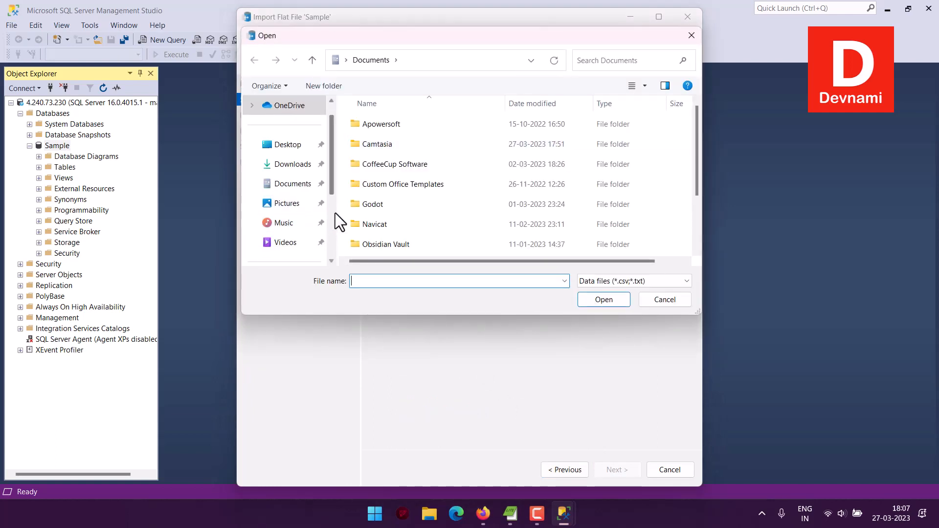
scroll(335, 213, down, 3)
click(302, 184)
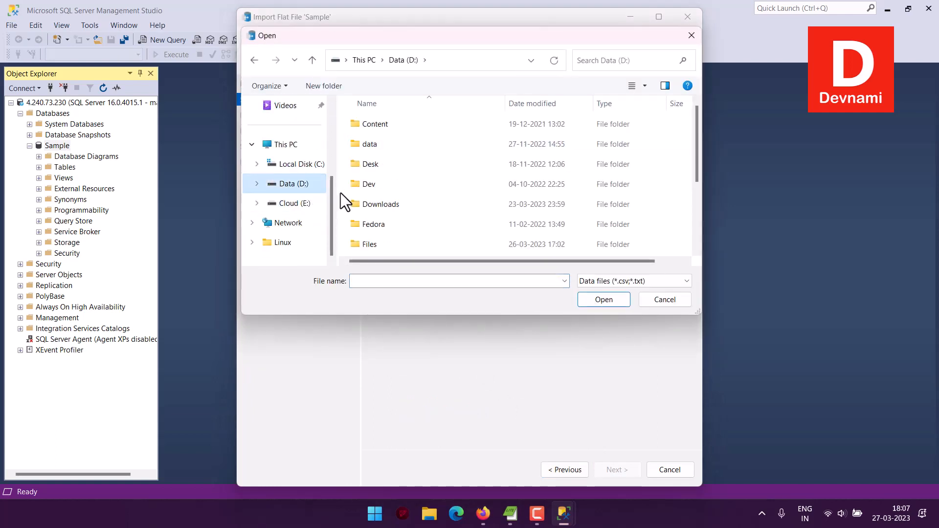
double_click(372, 245)
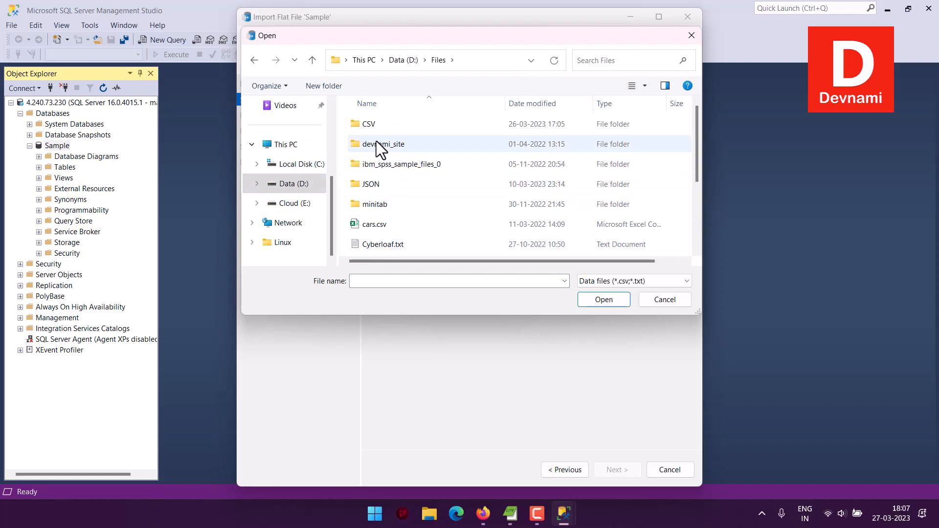
click(377, 126)
double_click(377, 125)
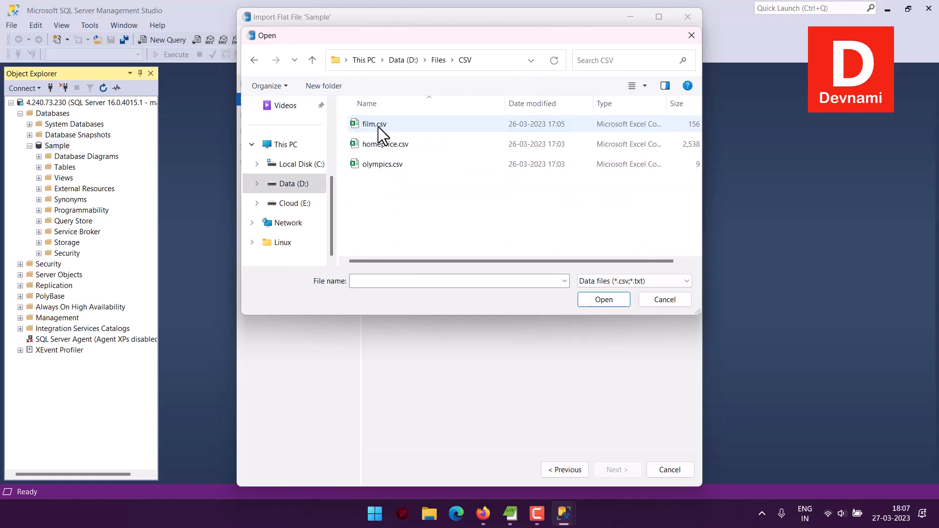
click(379, 125)
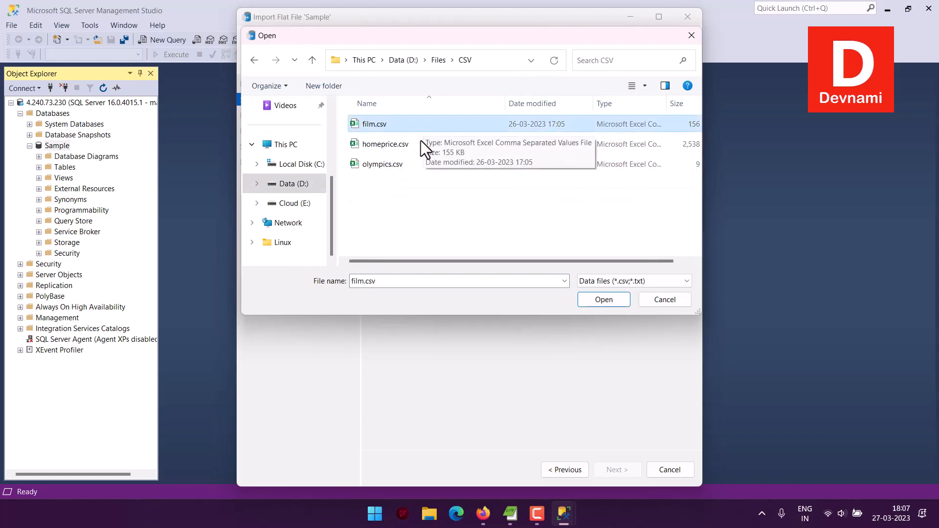
click(389, 166)
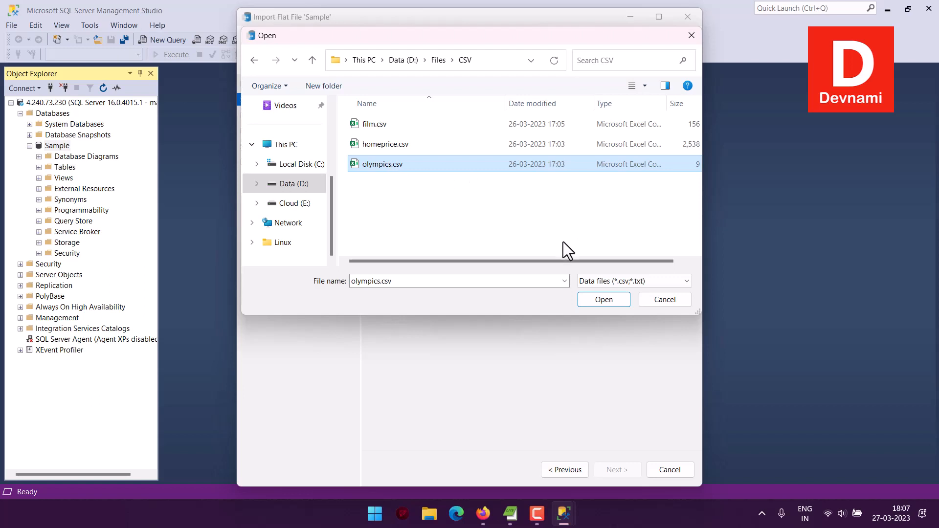
drag(563, 260, 476, 257)
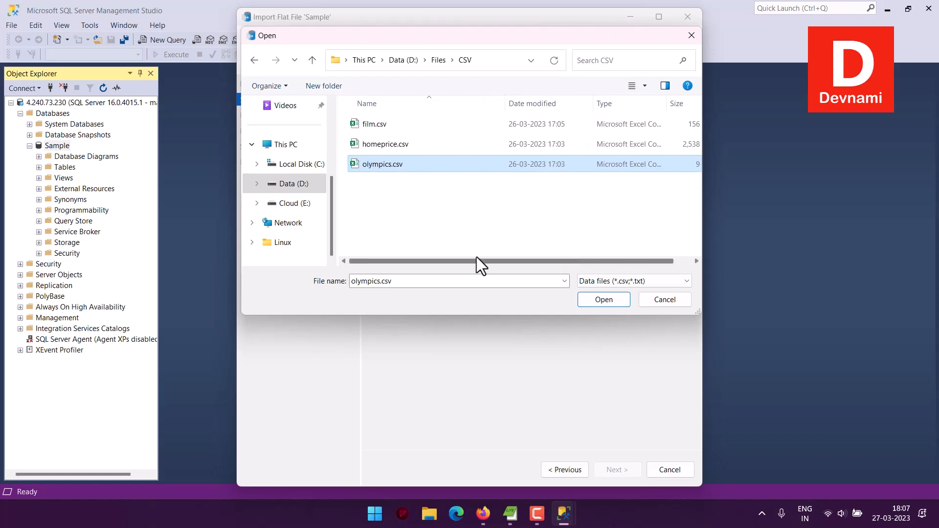
click(604, 299)
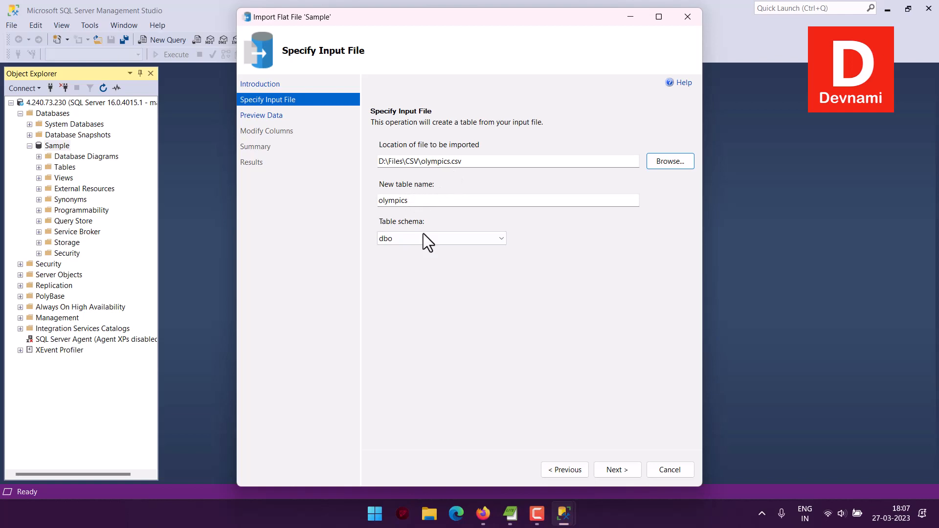
Step: Preview the olympics.csv data and its columns, and return to the input file page
click(617, 471)
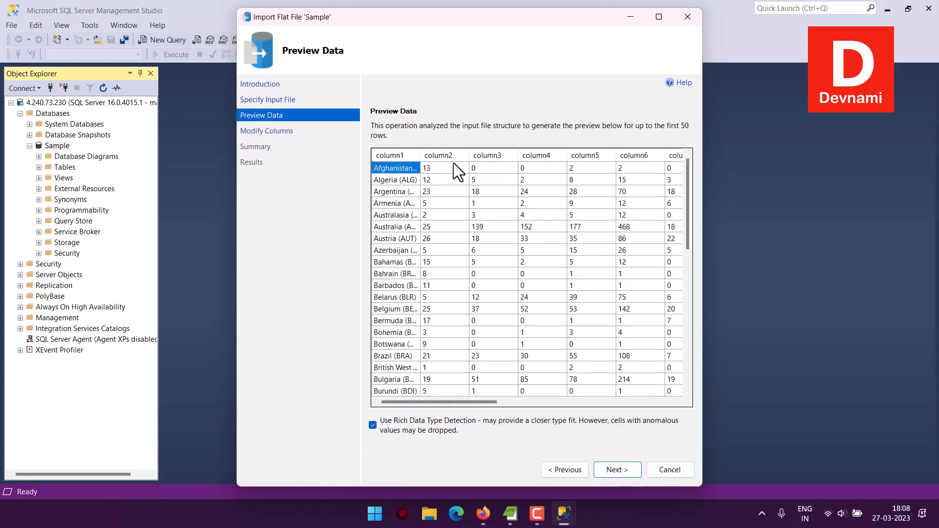
click(406, 154)
drag(456, 408, 371, 396)
click(562, 469)
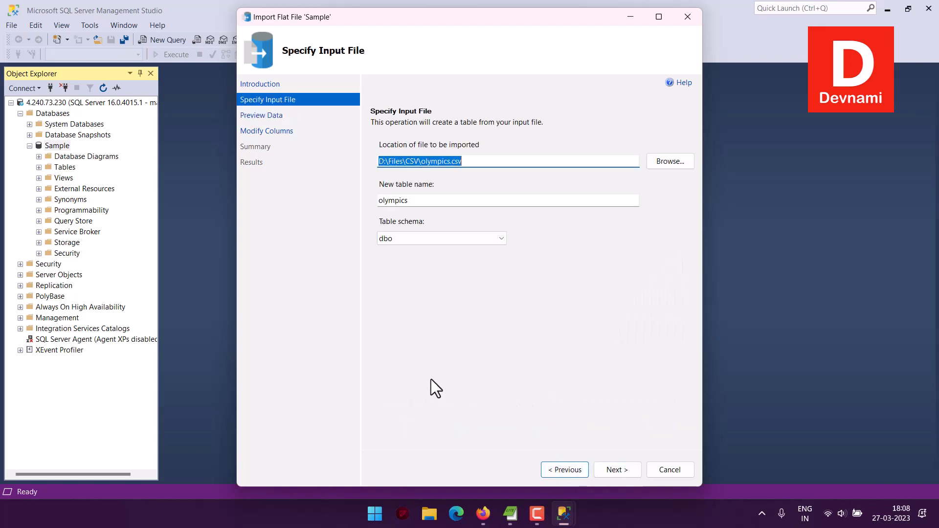
Step: Replace the input file with D:\Files\users.csv and name the new table users
click(670, 161)
click(441, 63)
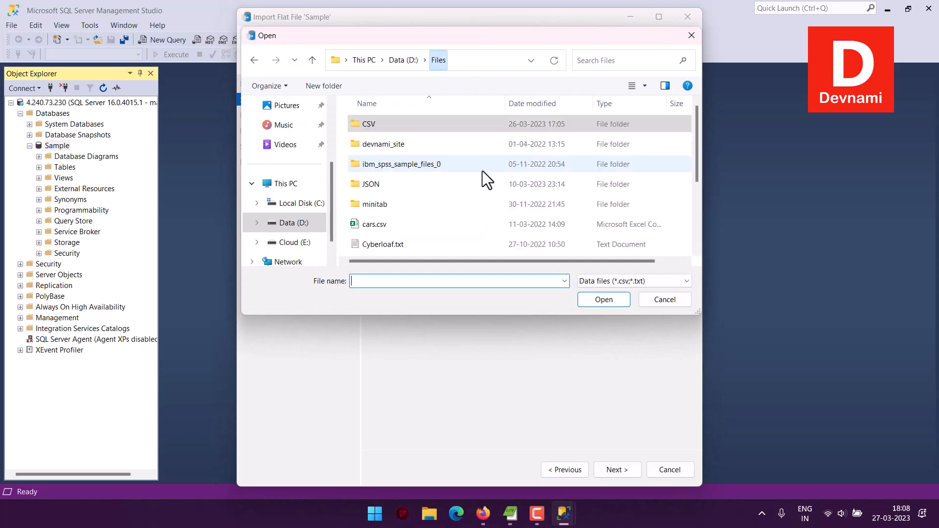
scroll(484, 181, down, 2)
click(394, 248)
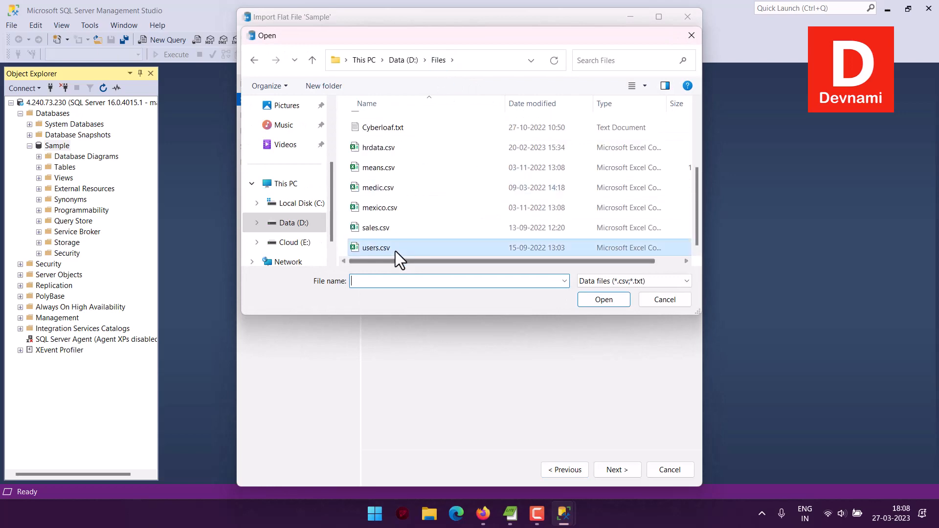
click(607, 300)
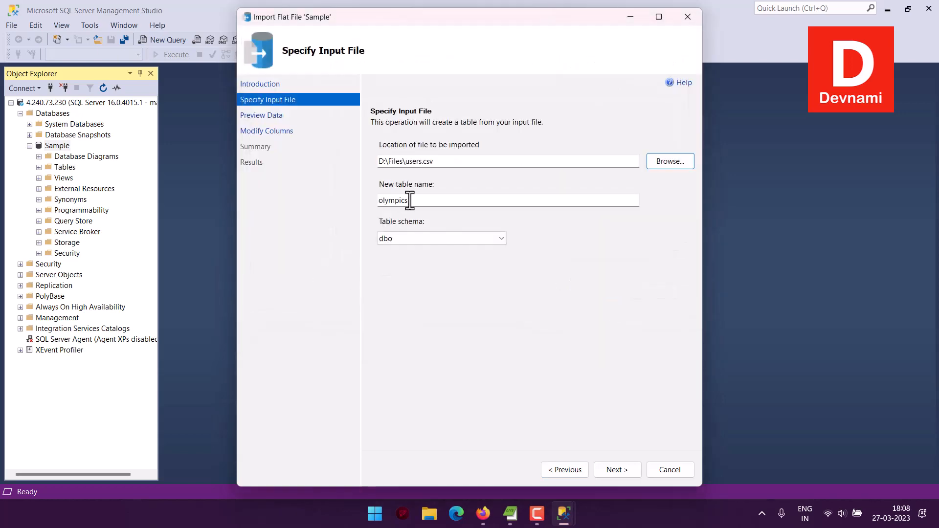
drag(427, 201, 356, 200)
text(users)
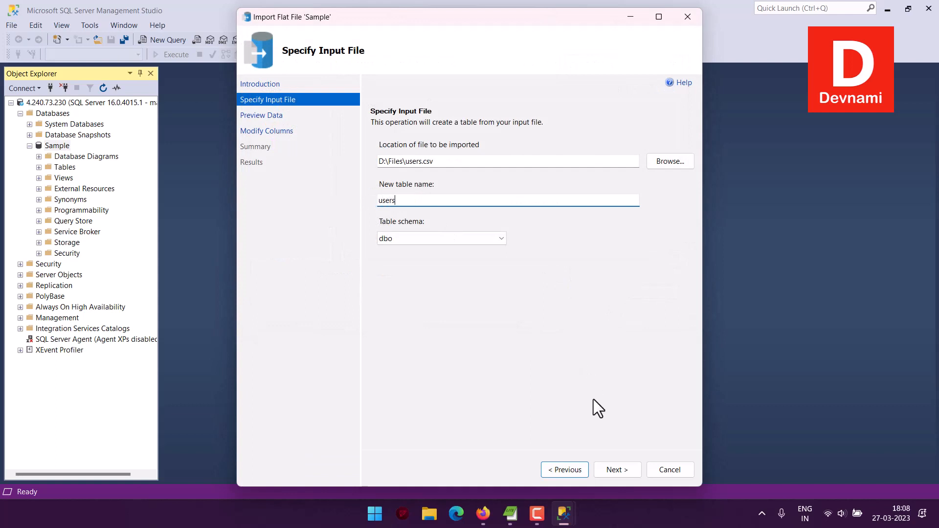
Step: Set the id column as the primary key and complete the import of users.csv, closing the wizard
click(616, 468)
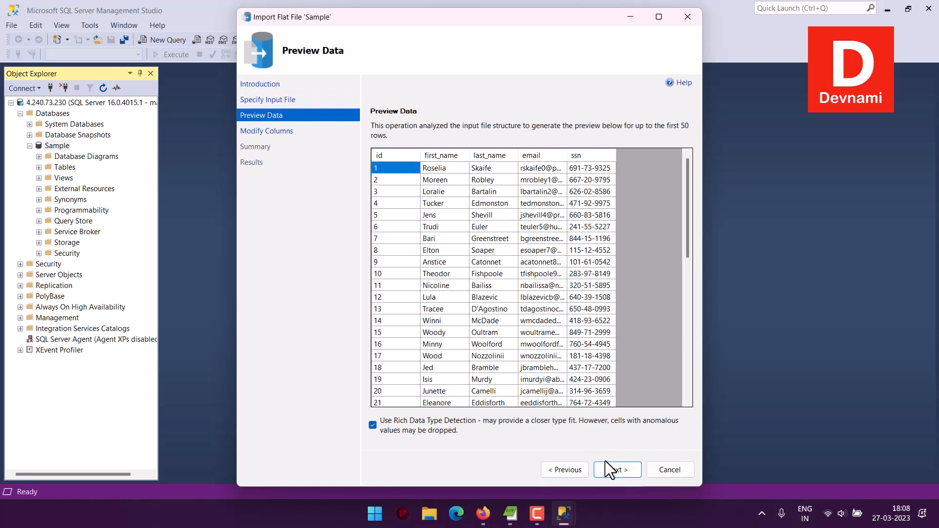
click(615, 469)
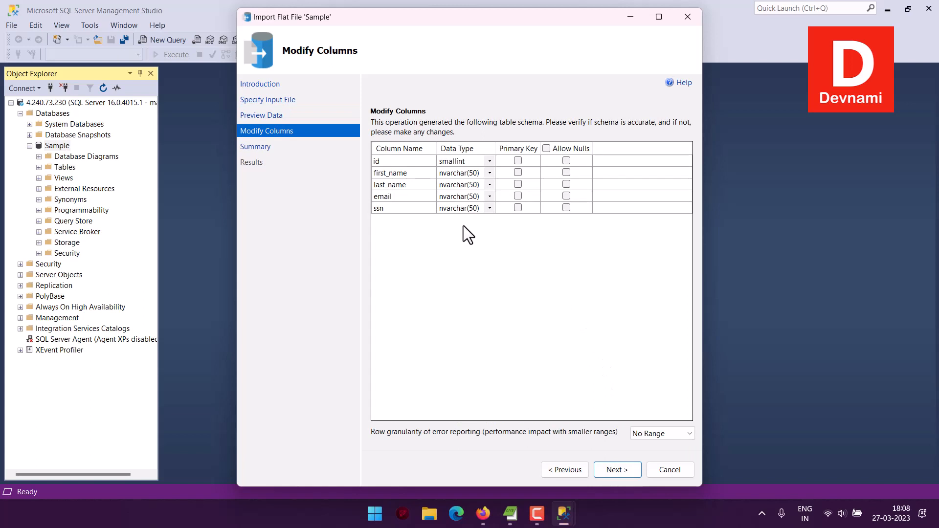
click(518, 160)
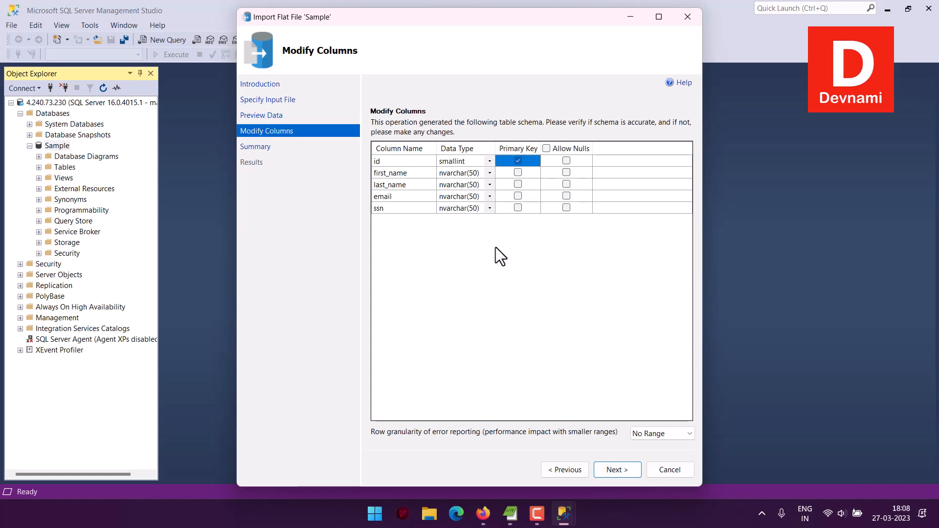
click(618, 470)
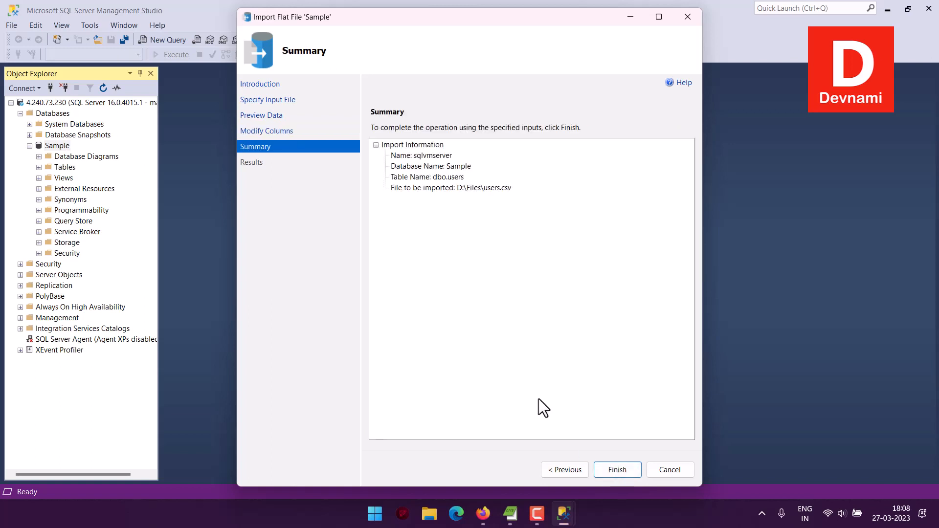
click(617, 470)
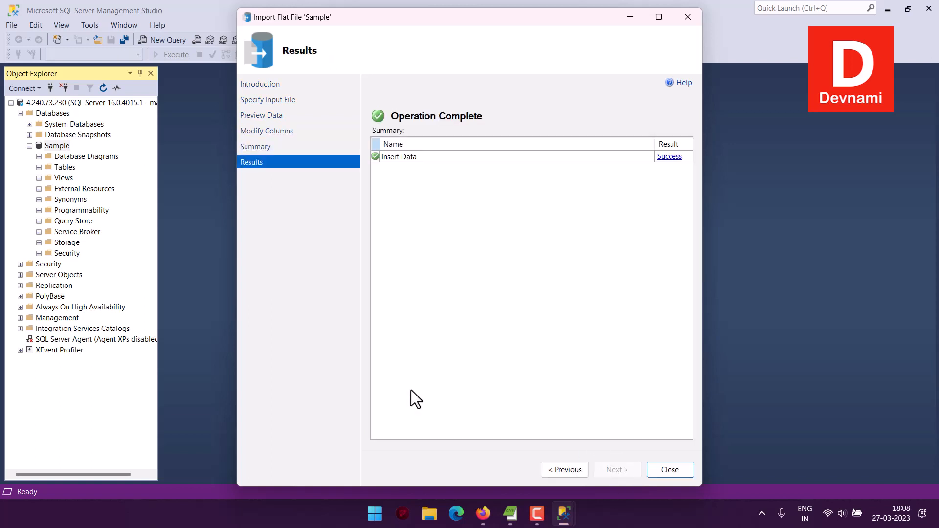
click(665, 469)
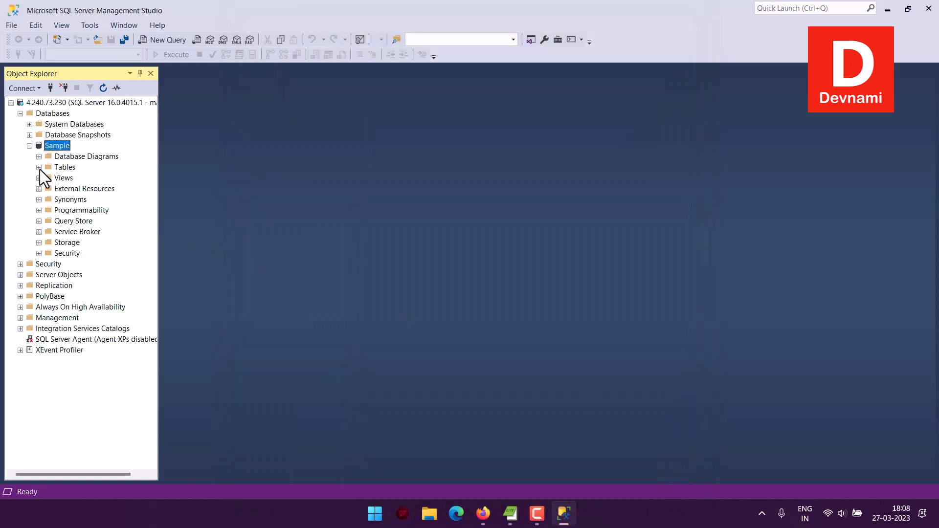
Step: Query the top 1000 rows of the dbo.users table in the Sample database and look through the rows in an enlarged results pane
click(39, 167)
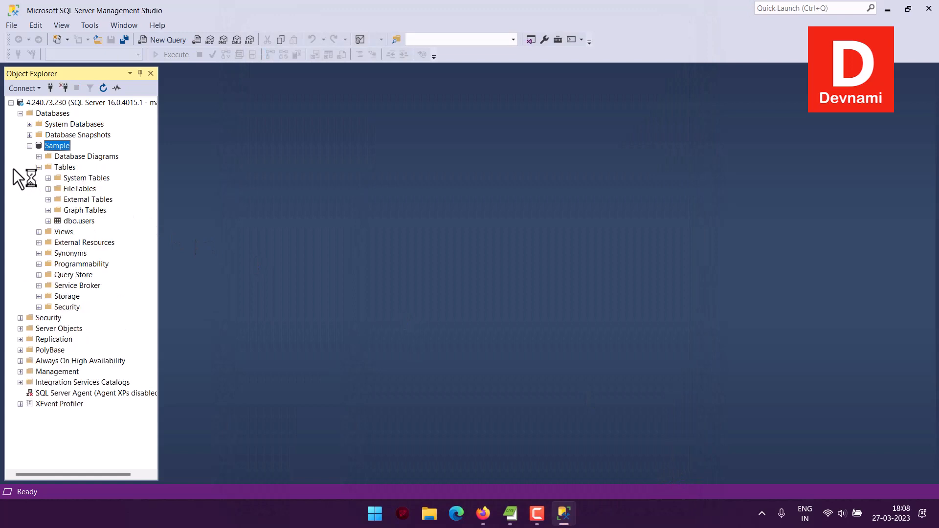
right_click(79, 221)
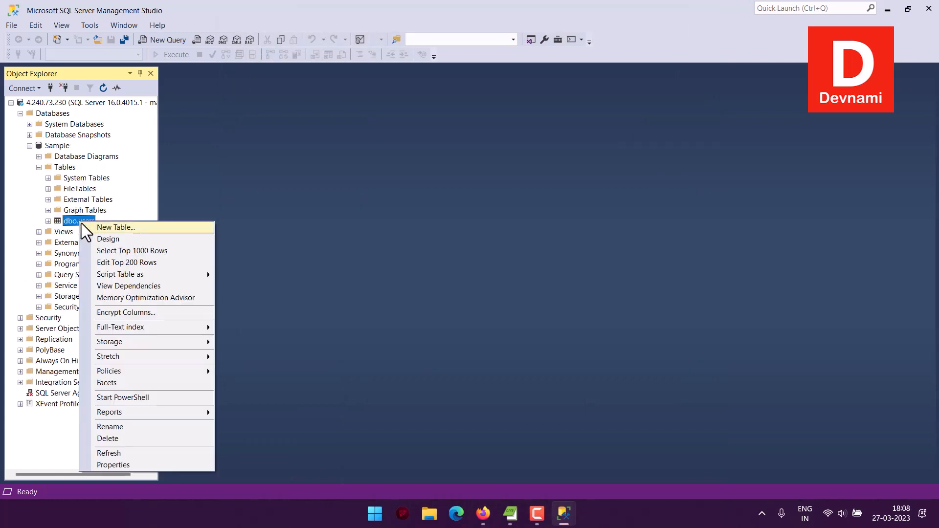
click(121, 250)
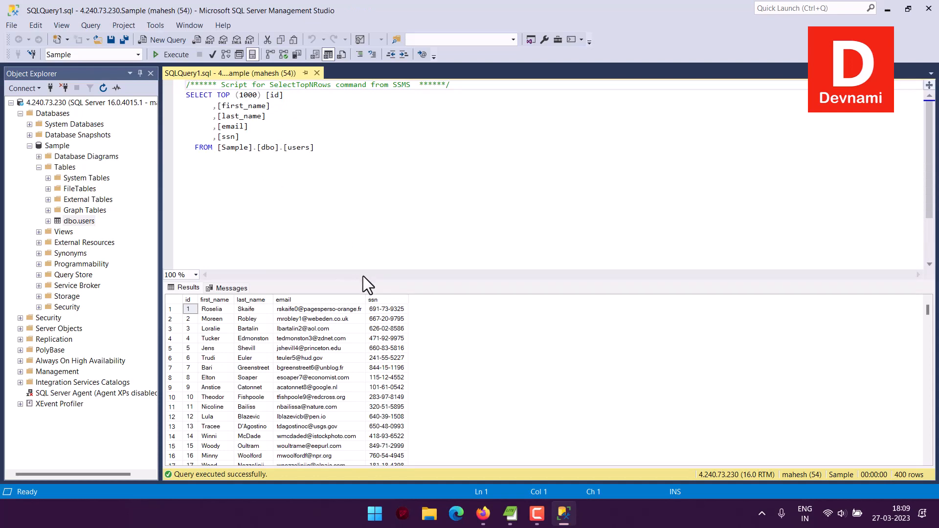
drag(364, 280, 363, 157)
scroll(561, 267, down, 5)
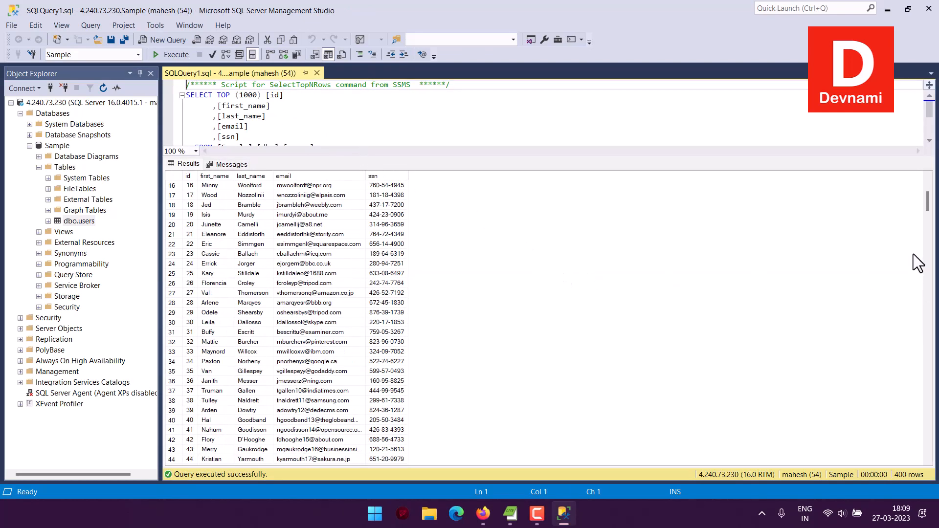
drag(928, 204, 929, 359)
drag(931, 393, 931, 190)
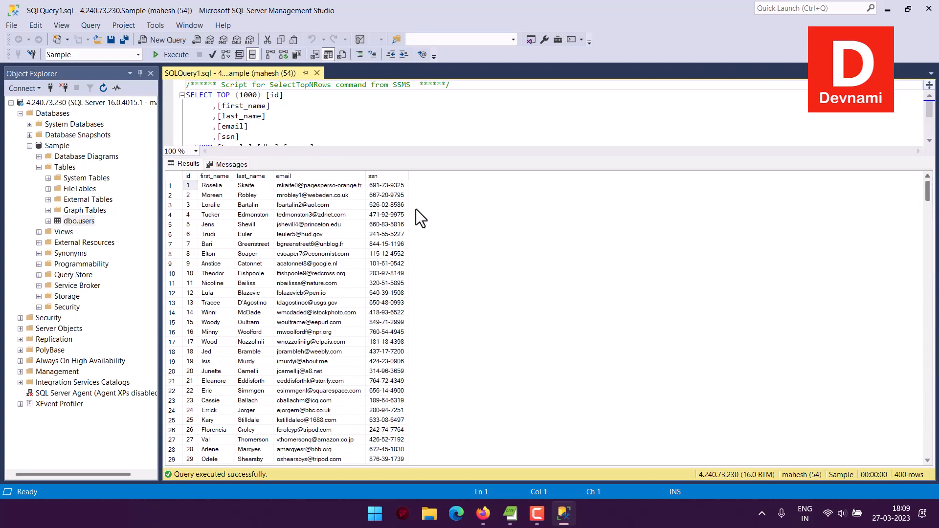